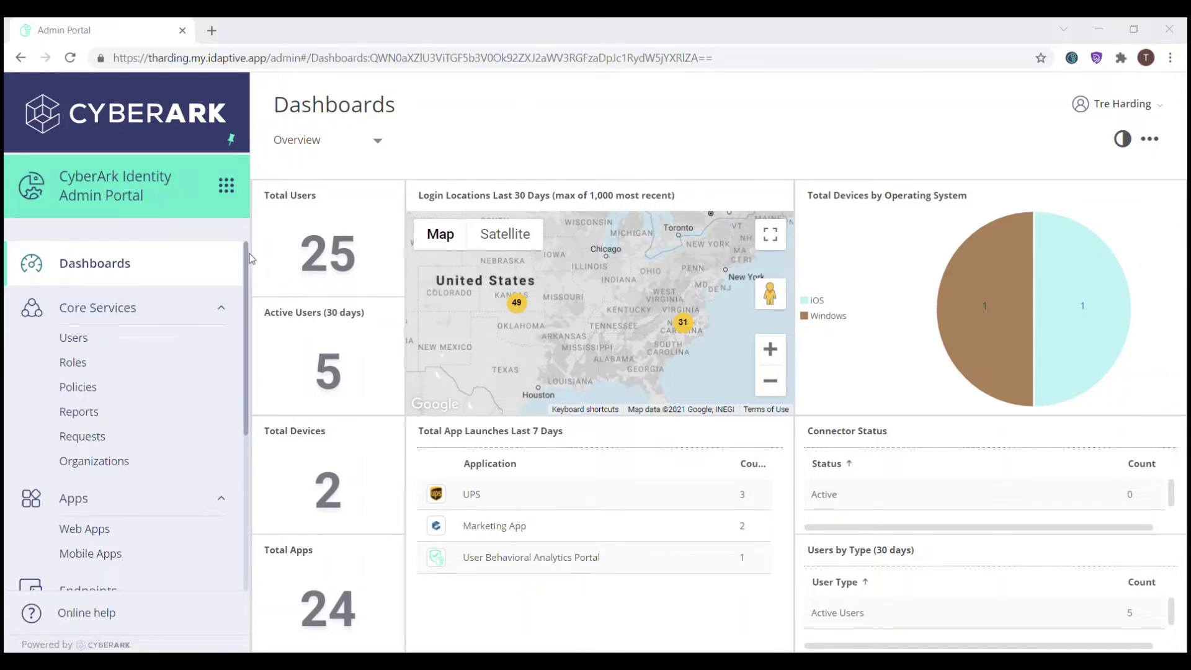
From Web Apps, search the catalog for 'Twitter', add it, confirm, and close the catalog
scroll(247, 298, "down", 2)
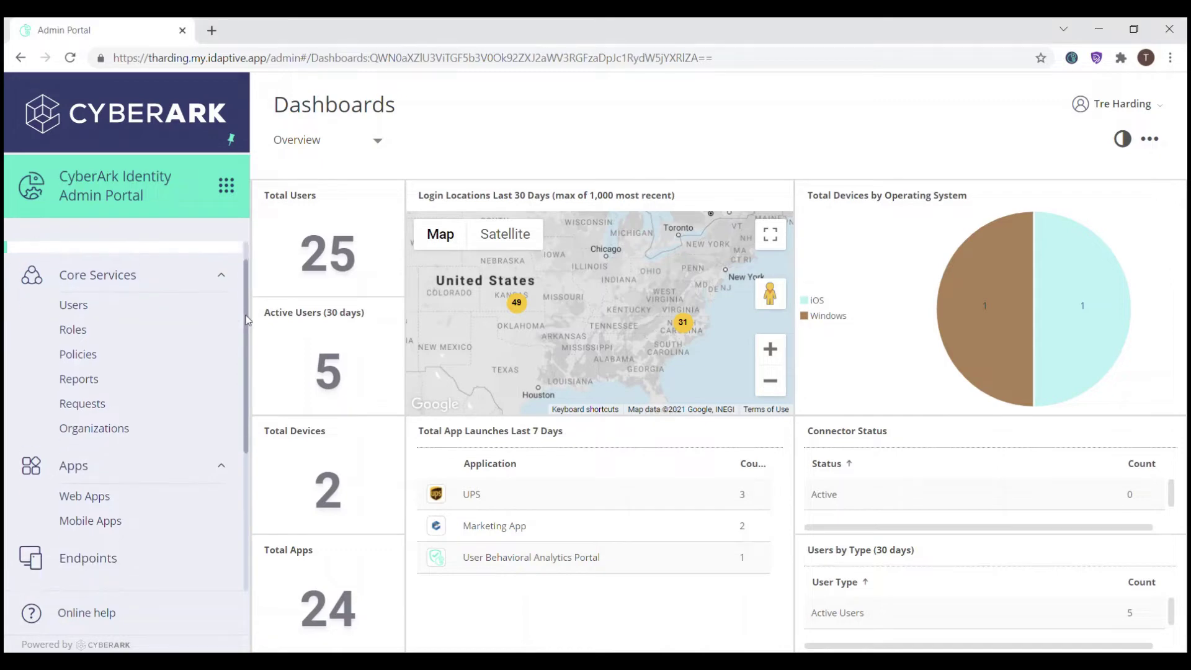
scroll(246, 331, "down", 2)
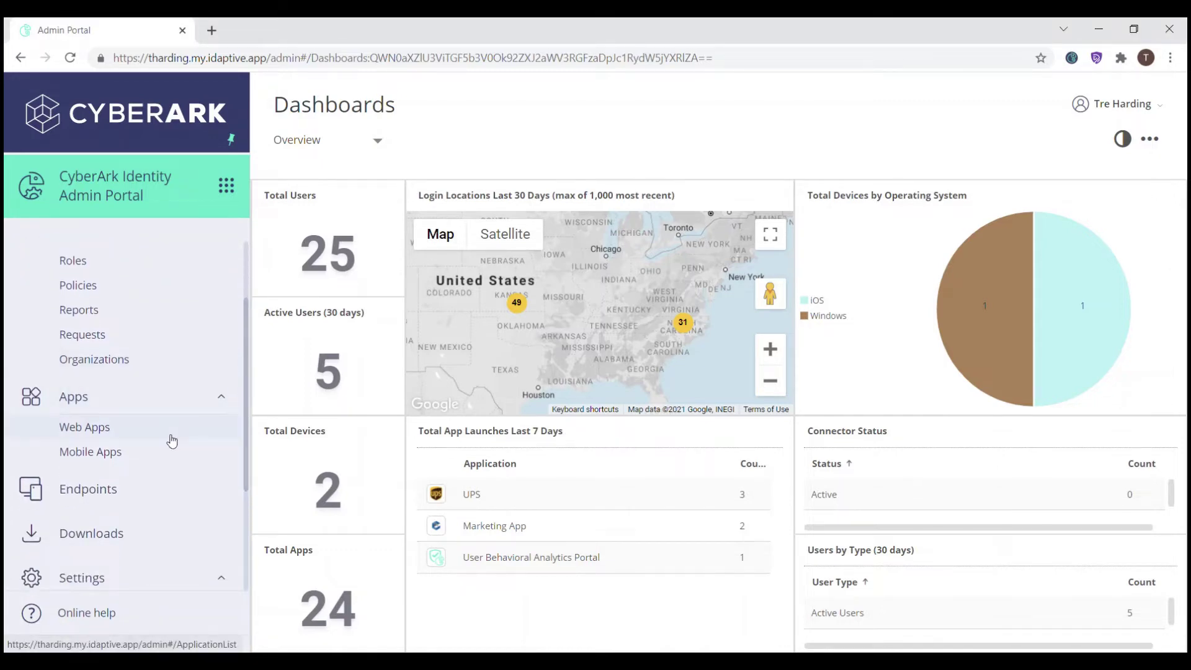
left_click(171, 442)
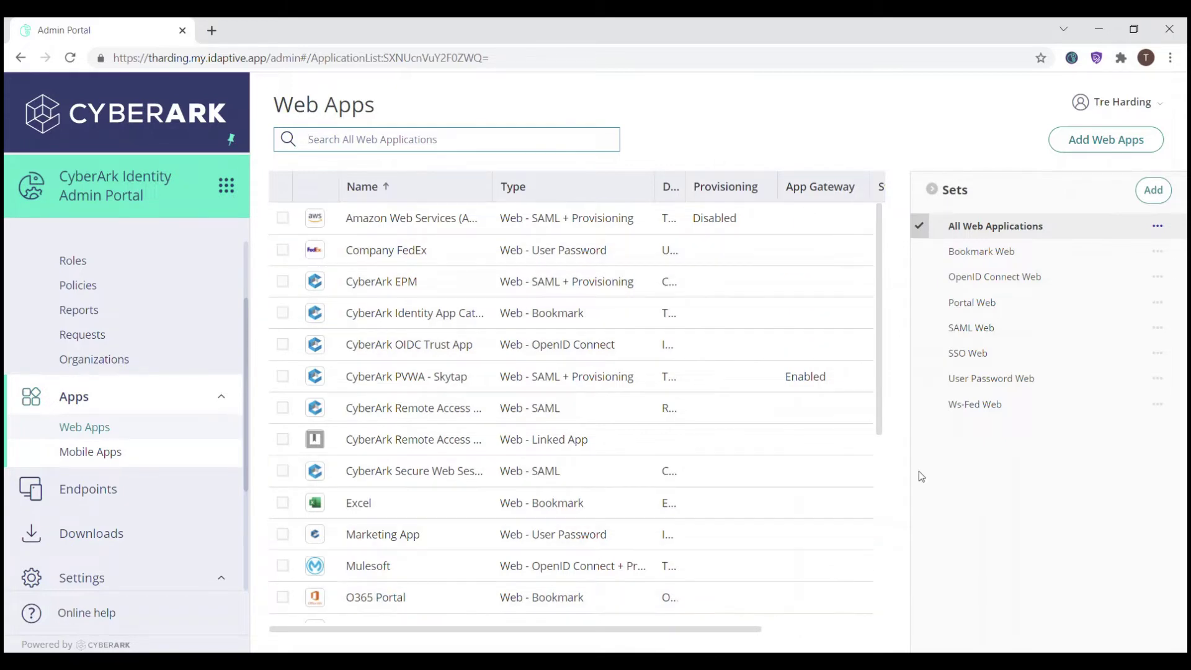
left_click(1084, 148)
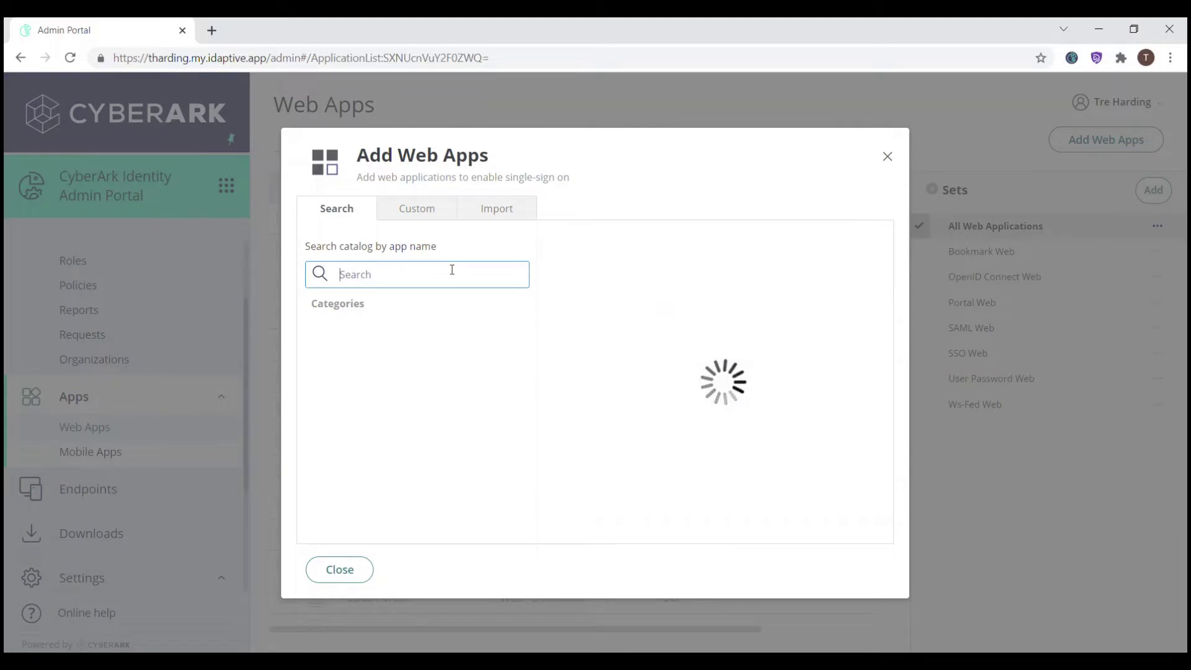
type("Twitter")
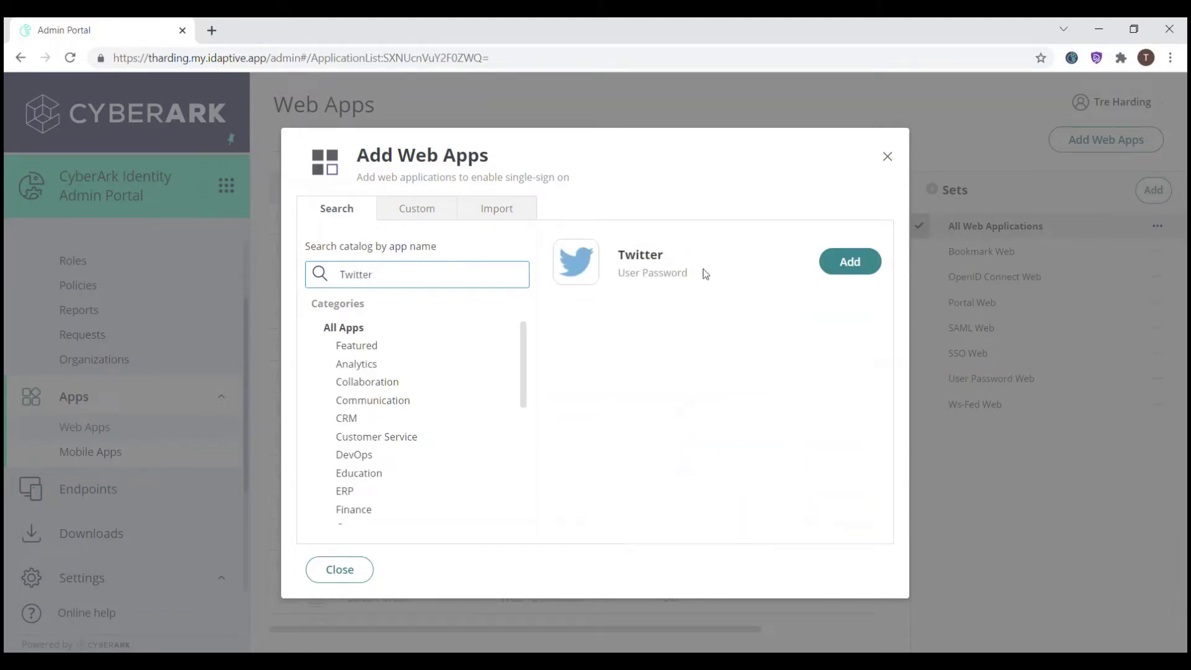
left_click(854, 275)
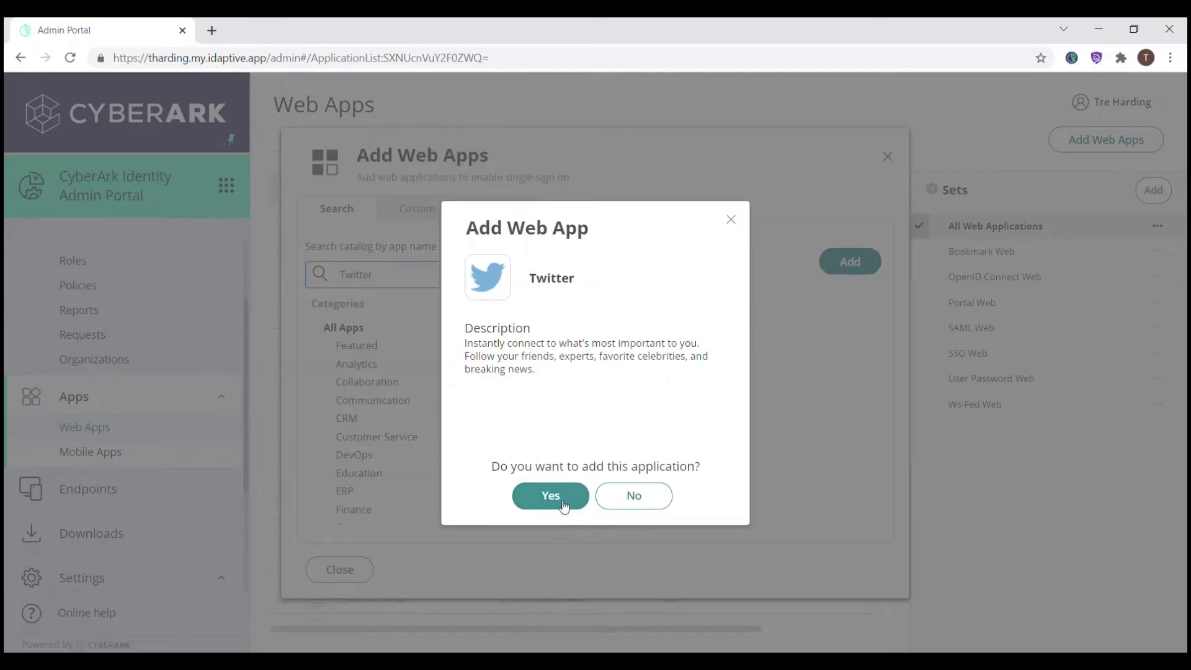
left_click(562, 506)
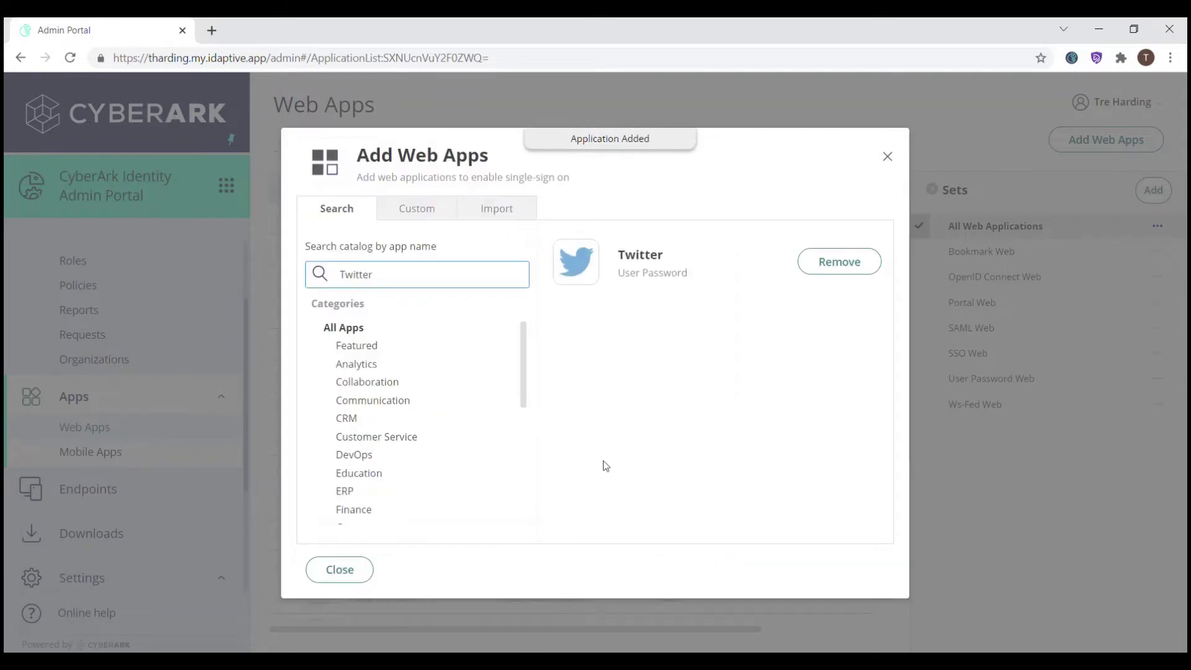
left_click(340, 569)
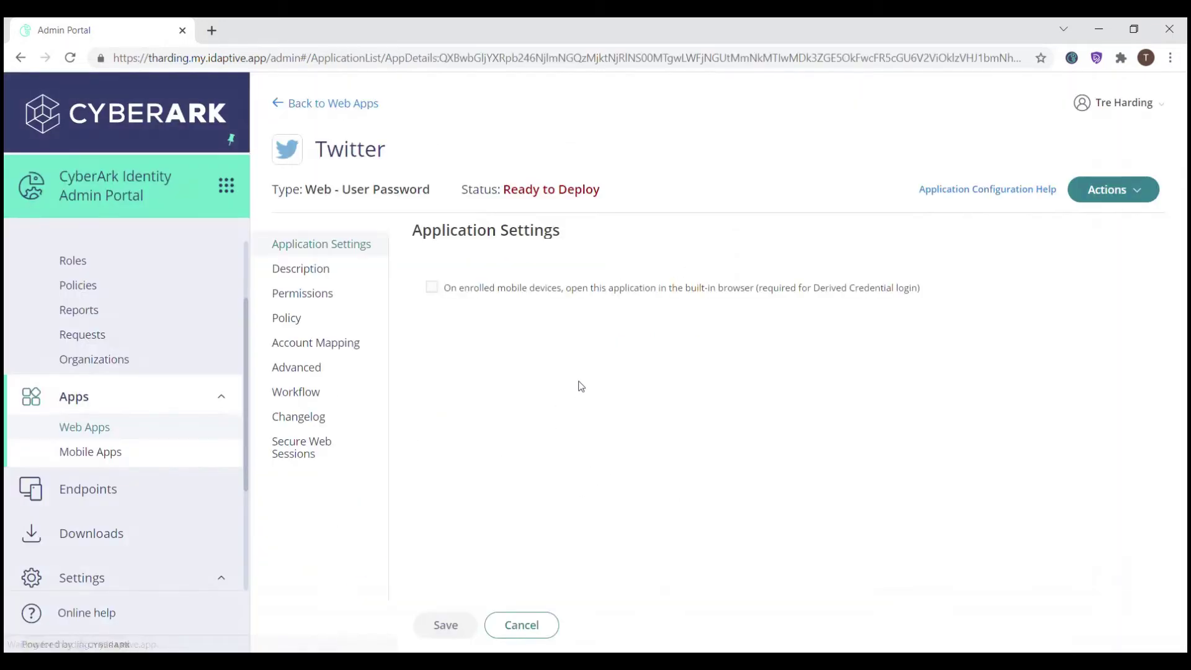
Change the Application Name from 'Twitter' to 'Corporate Twitter' in the Description settings
left_click(342, 279)
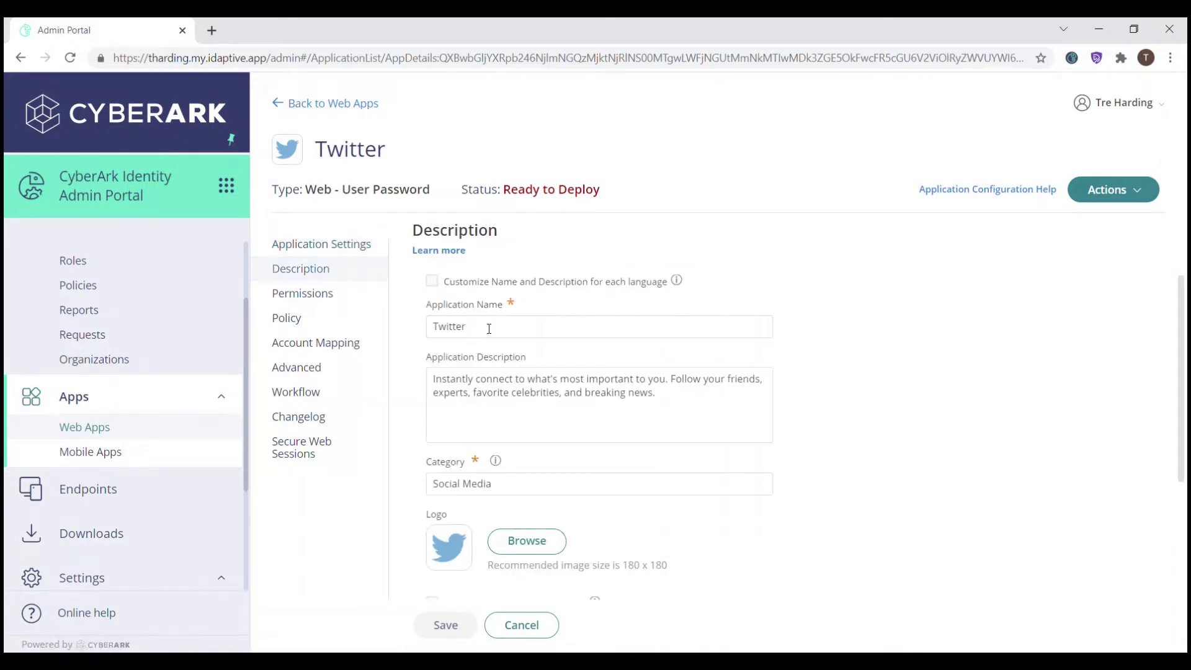
left_click(439, 327)
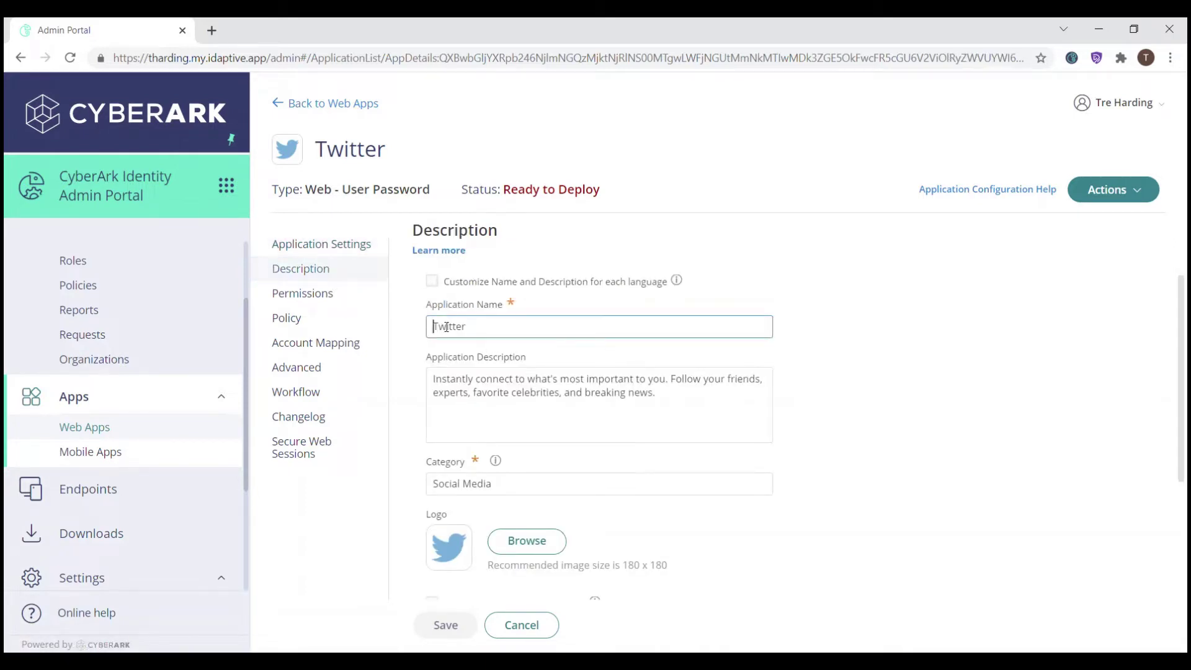
type("Corporate")
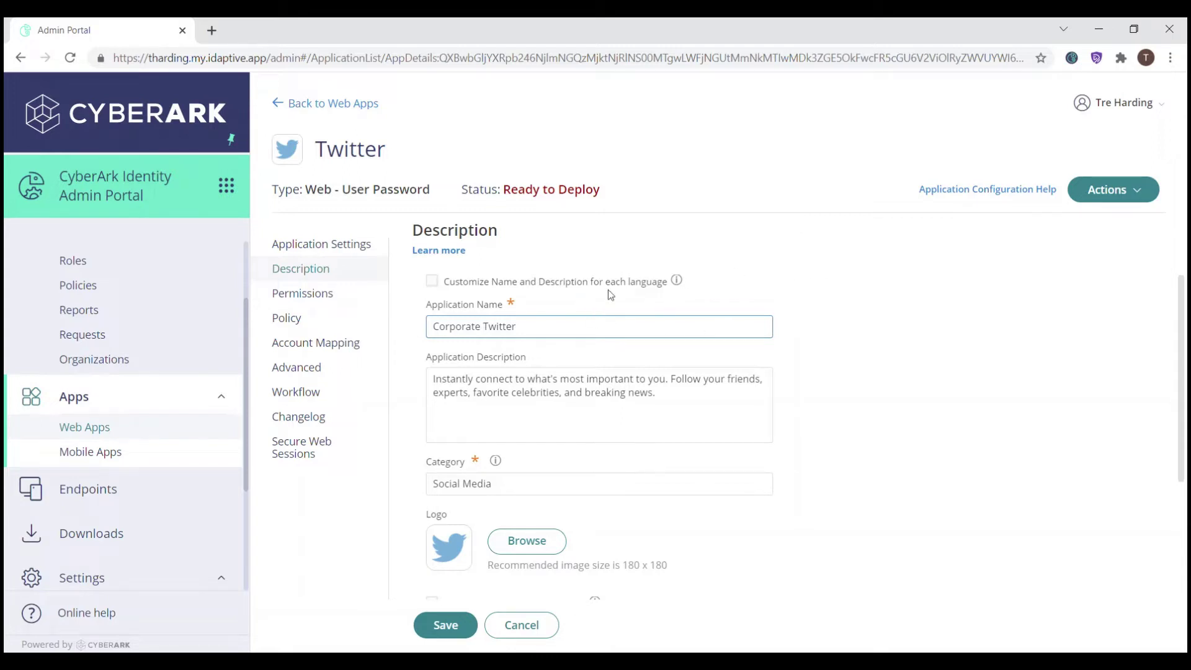
scroll(562, 451, "down", 3)
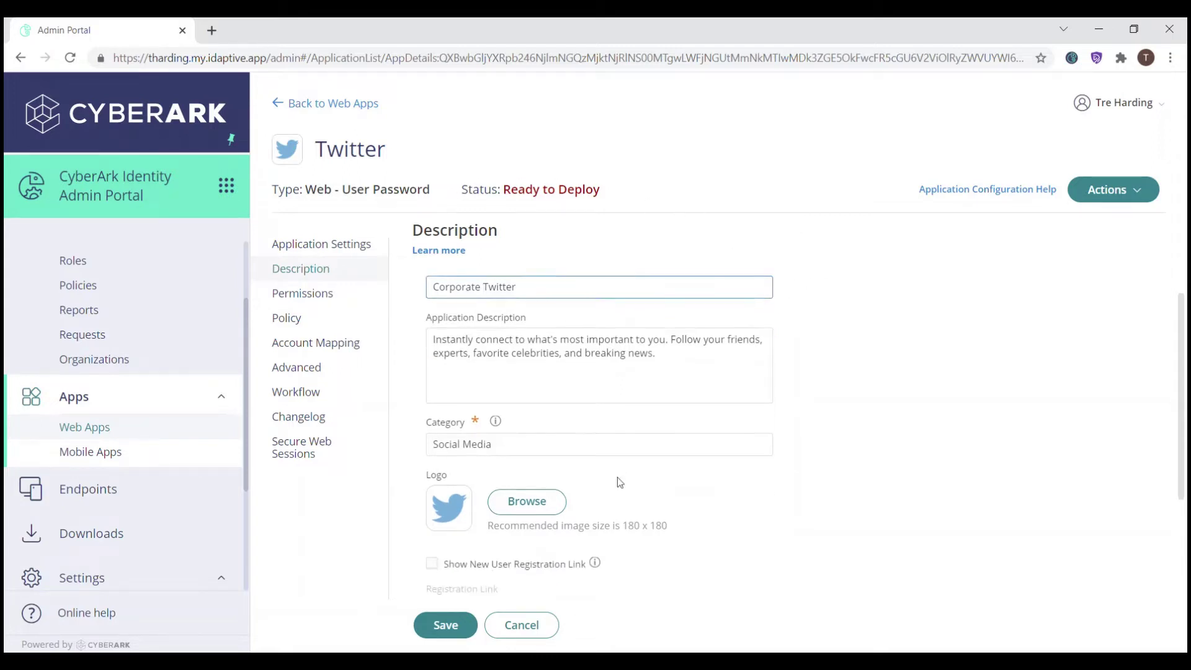
scroll(693, 473, "up", 3)
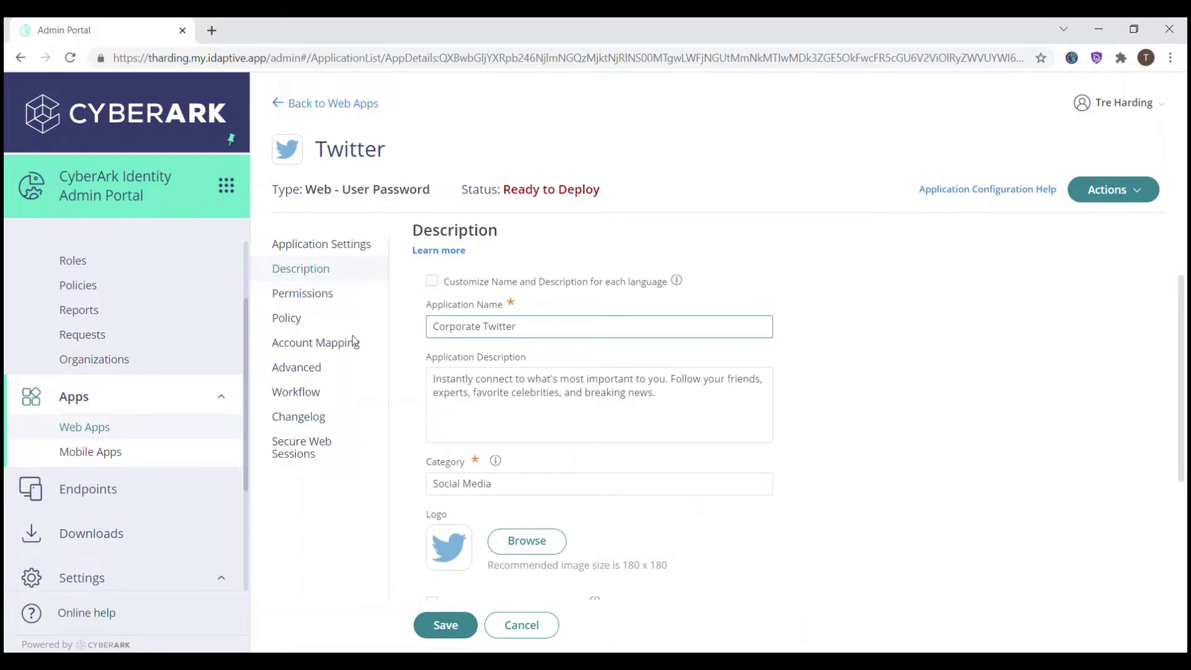
left_click(339, 302)
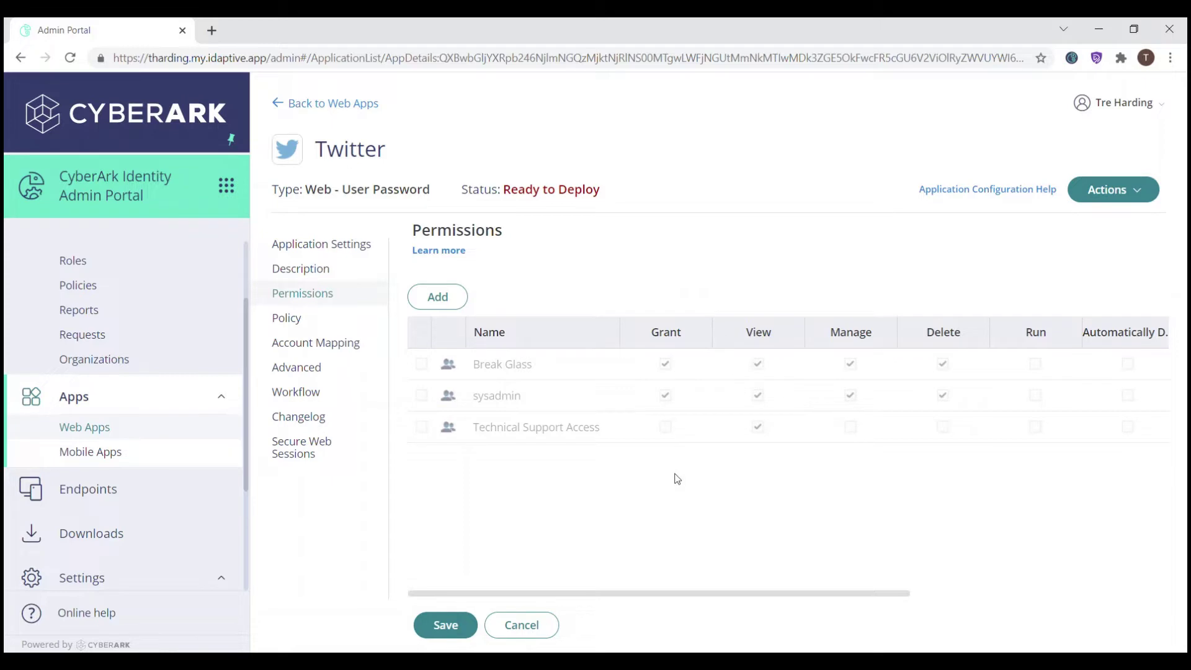
Grant the Marketing Team group Run and Automatically Deploy permissions on the app
left_click(446, 304)
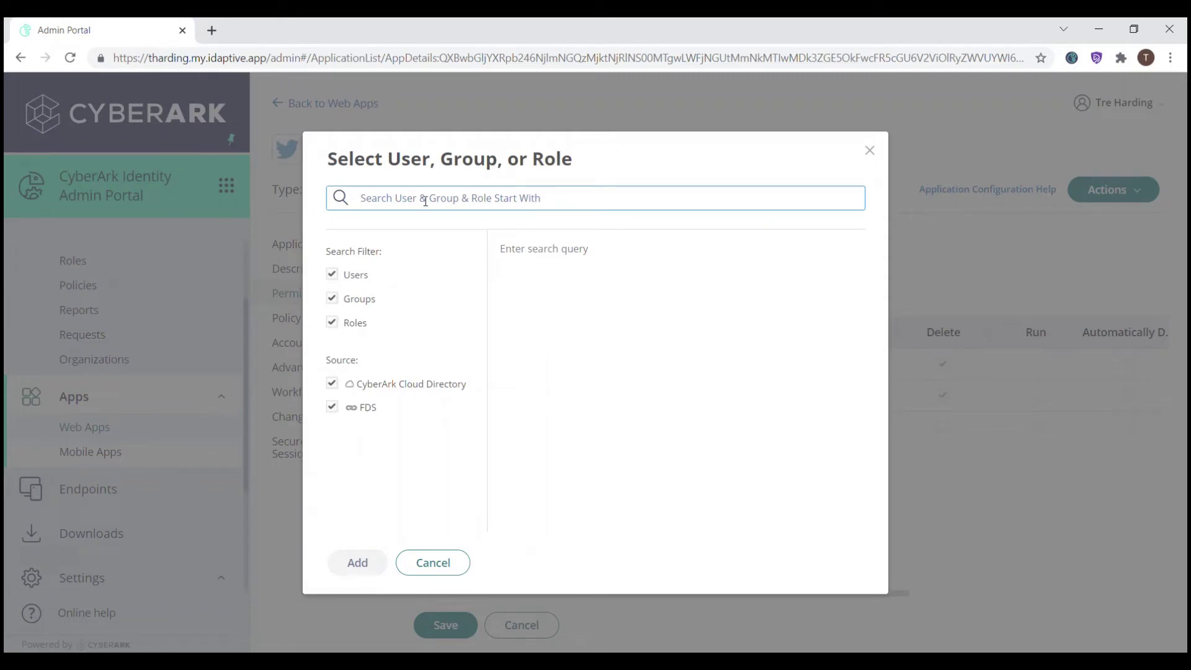
type("A")
type("arketing")
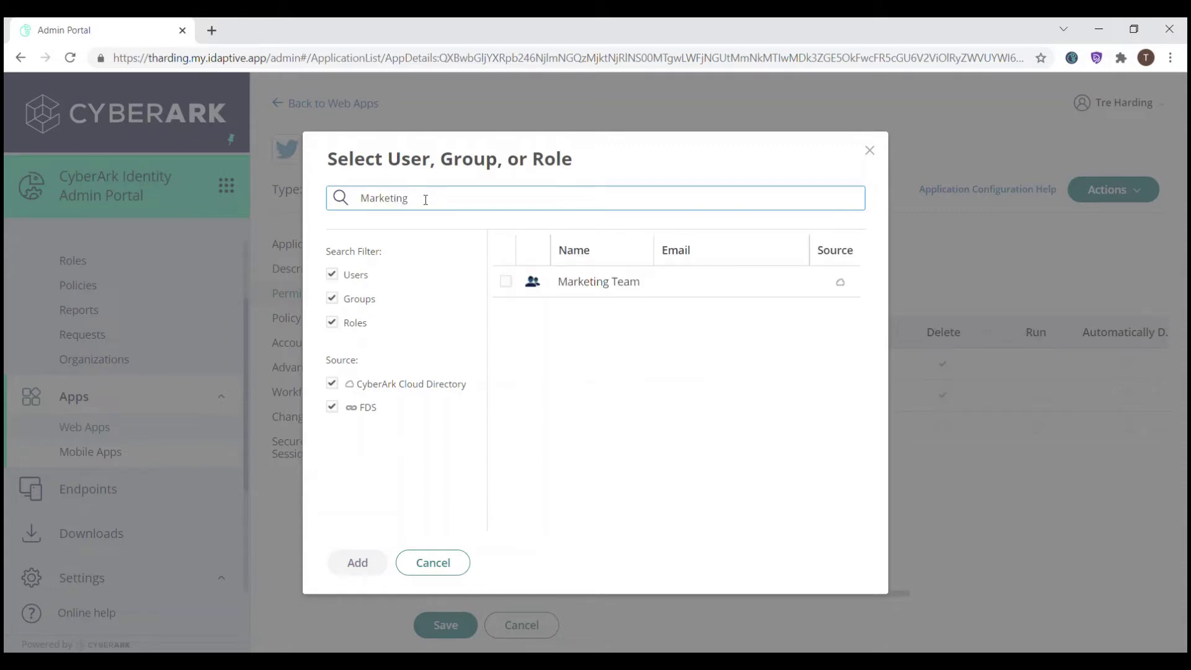
left_click(507, 285)
left_click(507, 286)
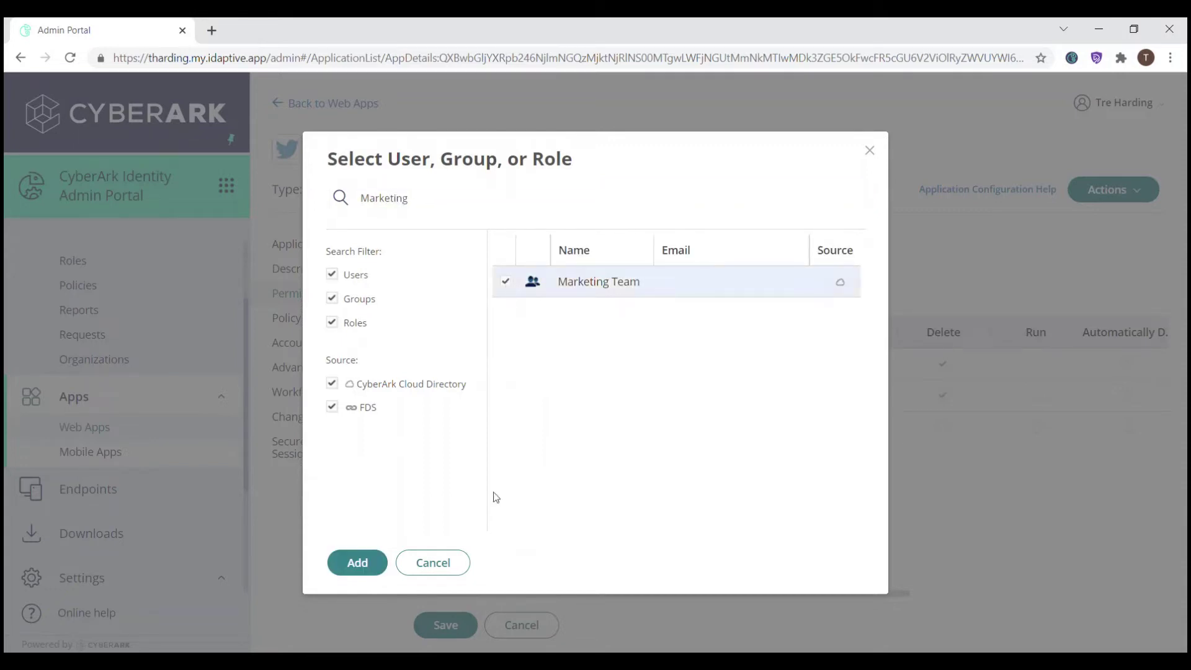
left_click(358, 563)
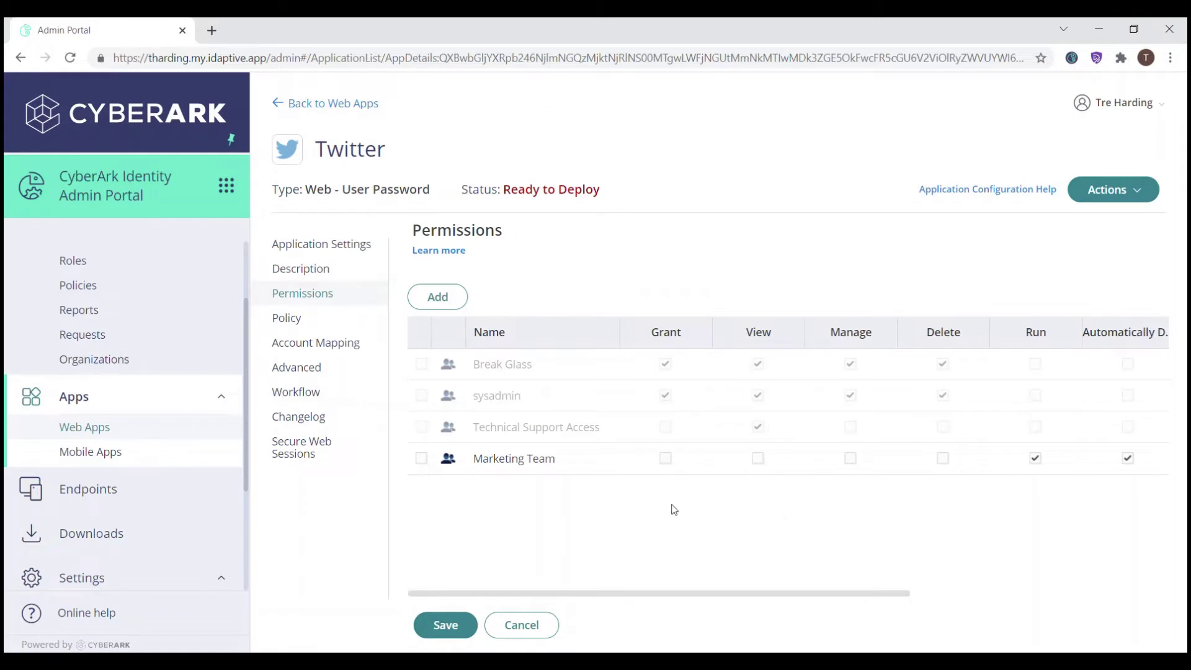
left_click(332, 330)
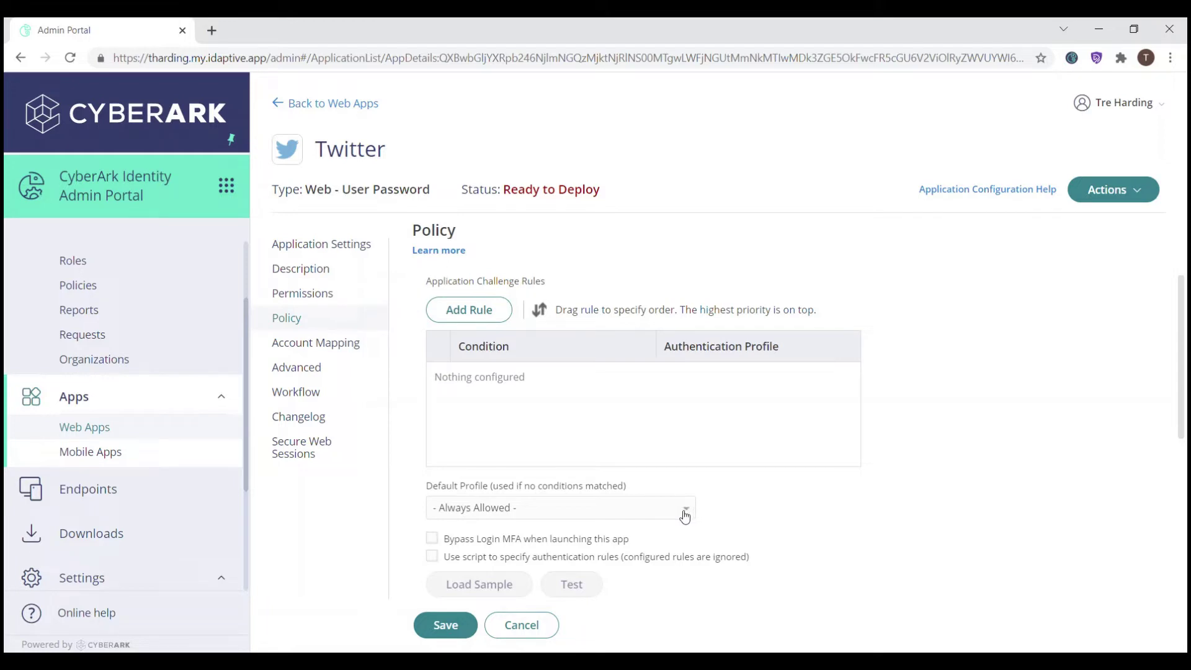
Leave the Default Profile set to '- Always Allowed -' in the app's Policy page
left_click(685, 517)
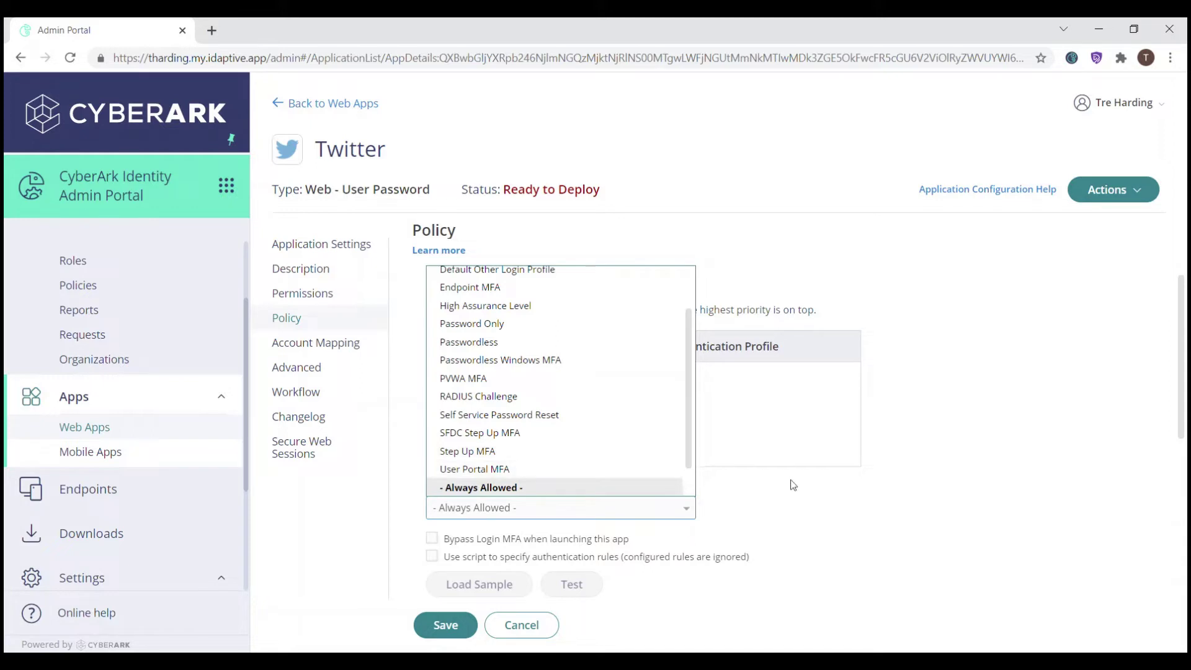
left_click(898, 526)
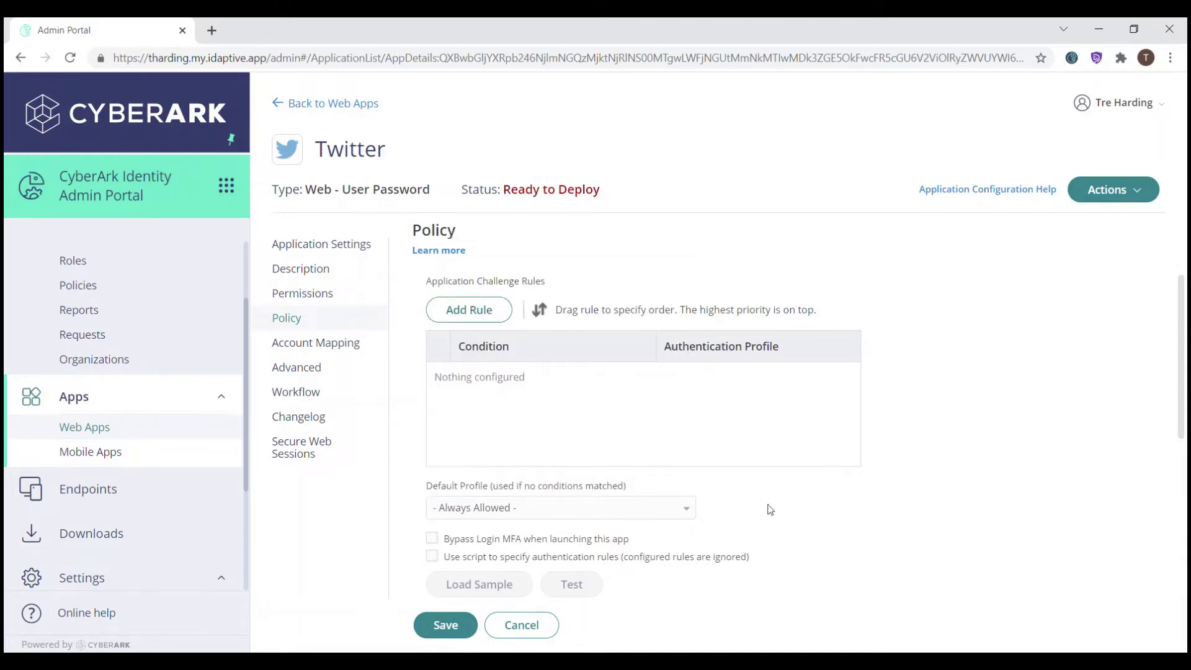
left_click(338, 347)
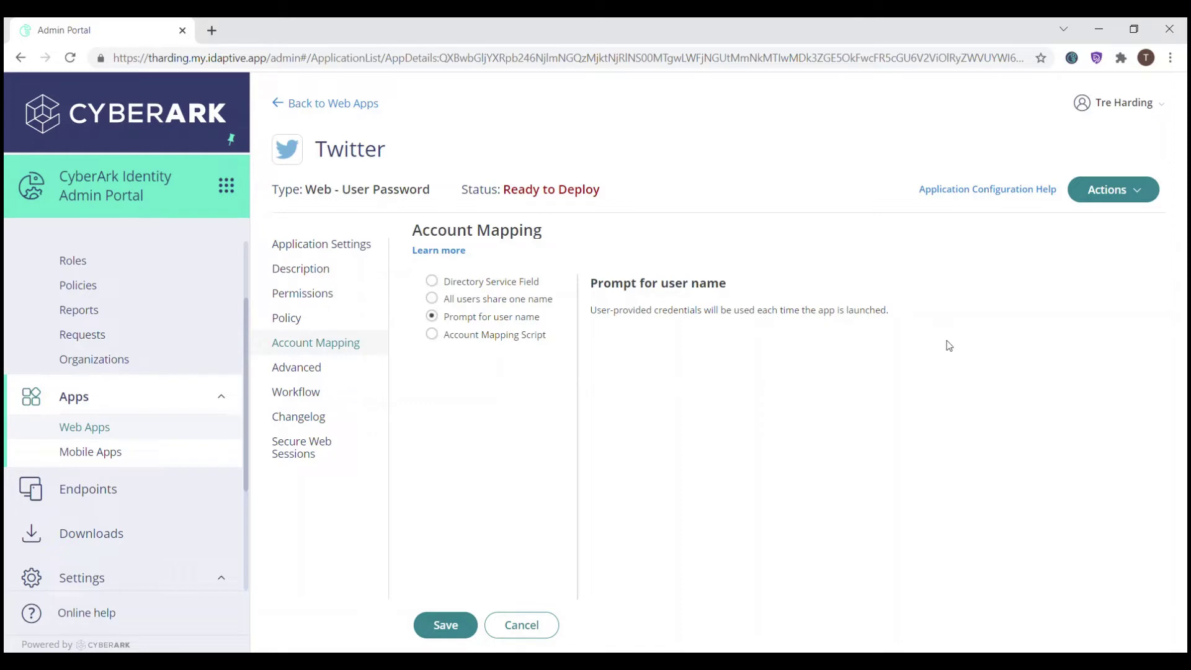
Choose 'All users share one name' and enter the shared account's user name and password
left_click(432, 299)
left_click(622, 354)
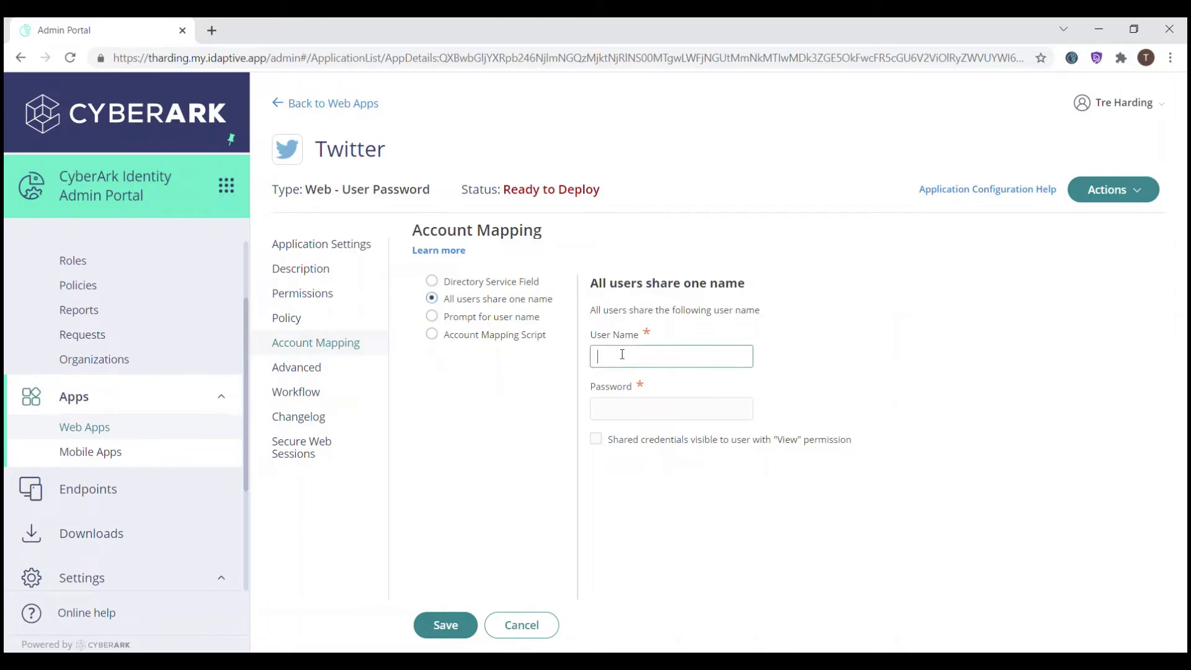
type("d_braves")
left_click(712, 414)
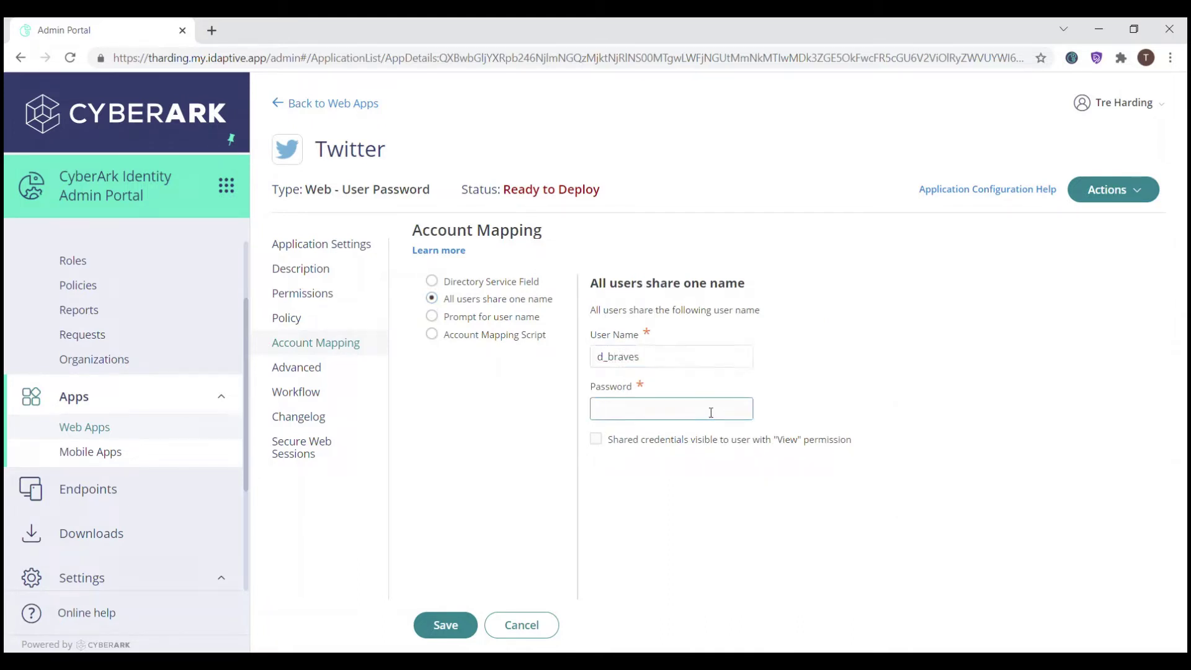
type("***********")
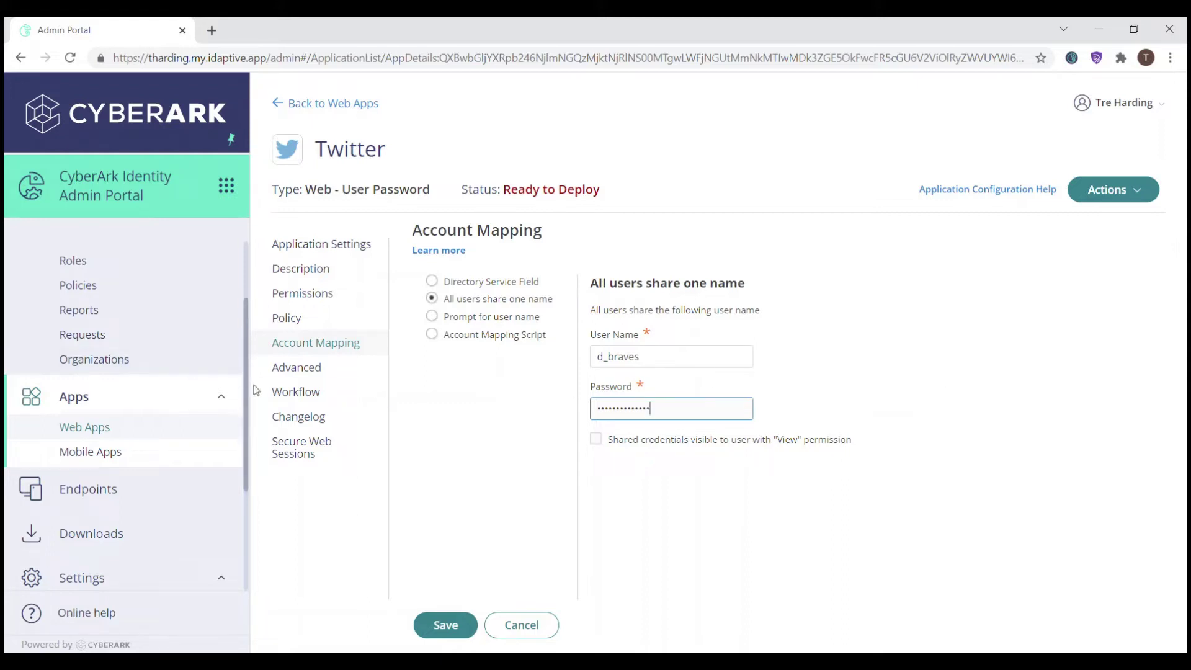
left_click(287, 396)
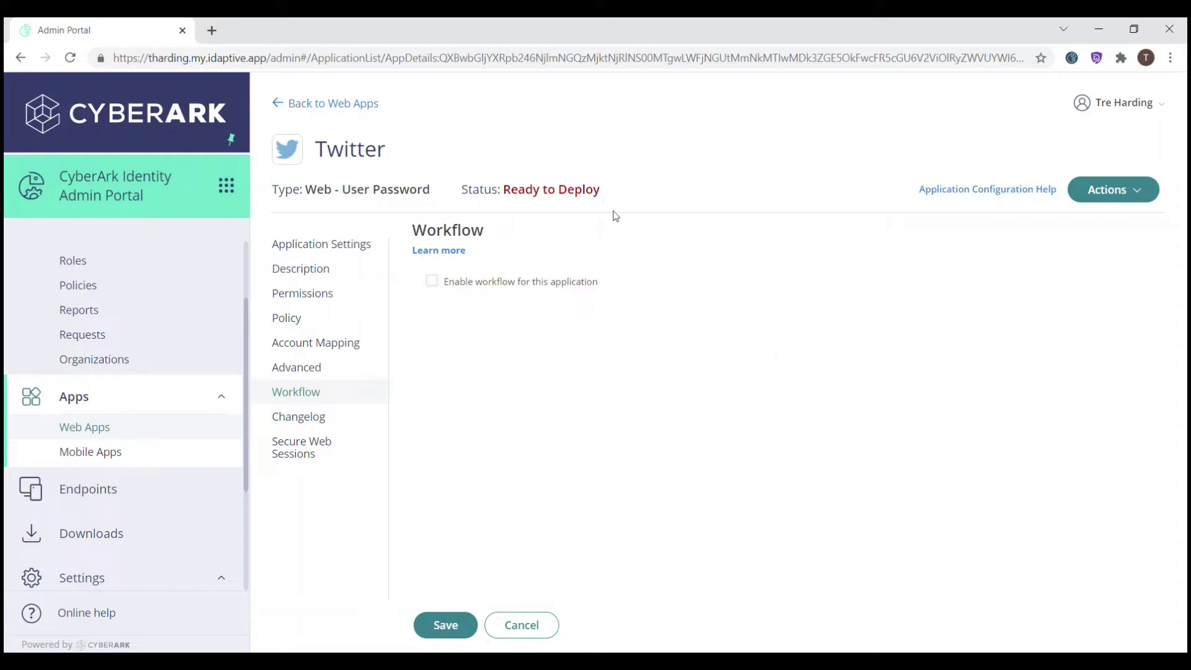
Check the approver type options, then turn Enable workflow back off and save the app
left_click(433, 283)
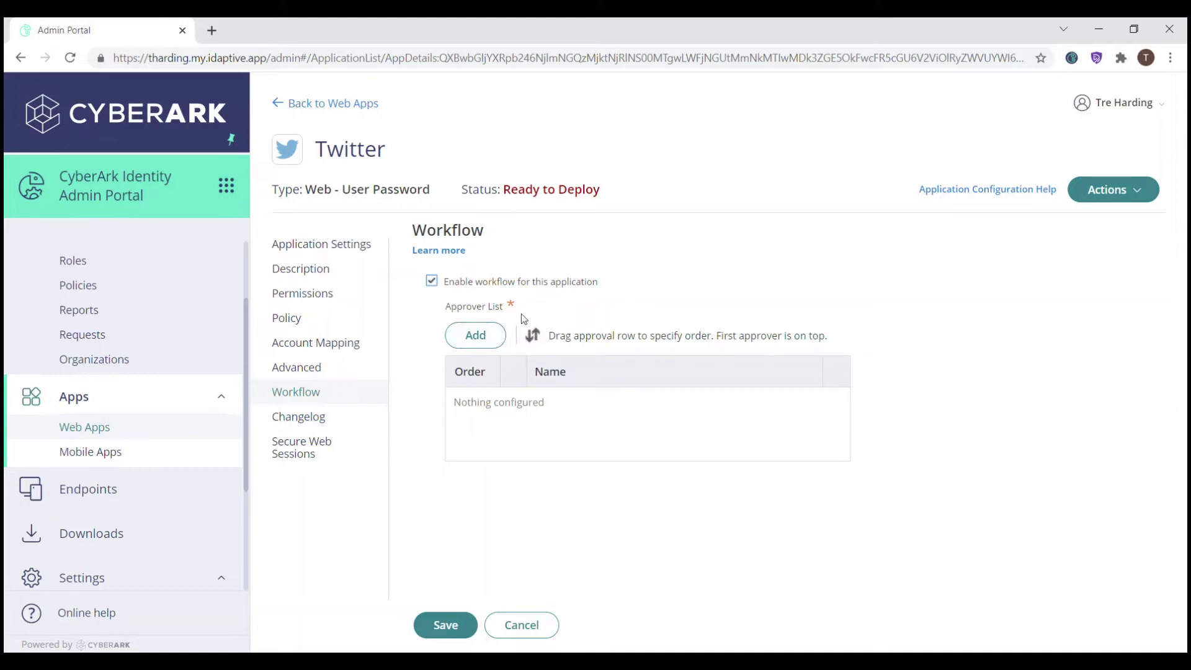
left_click(486, 335)
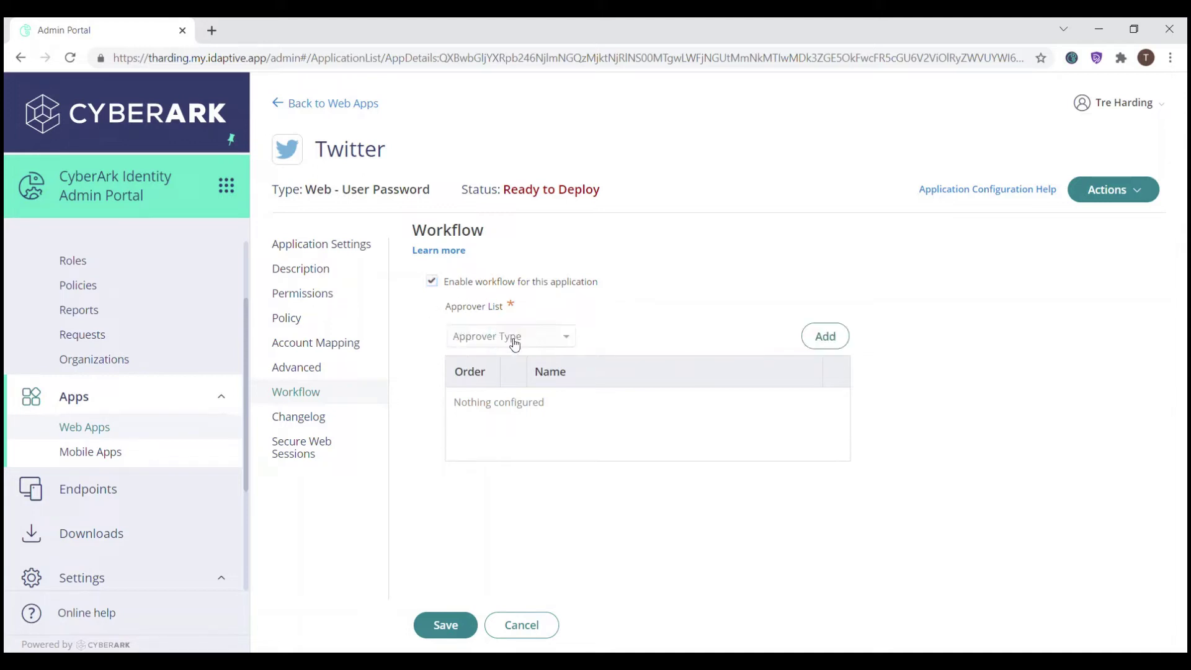
left_click(512, 340)
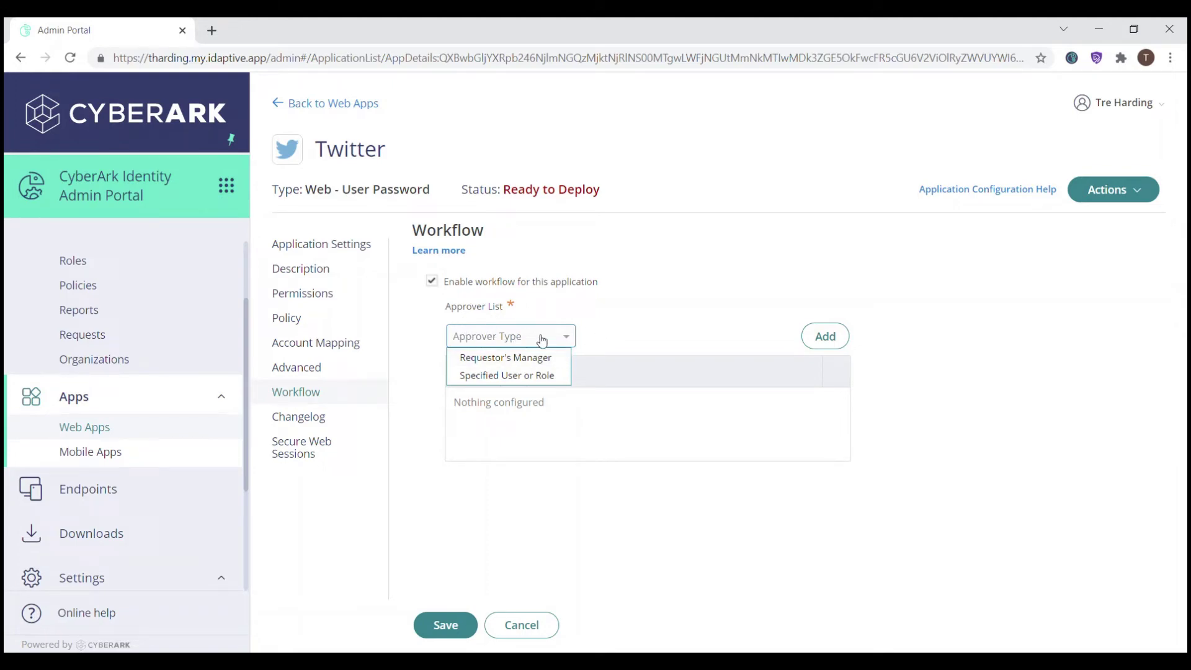
left_click(433, 282)
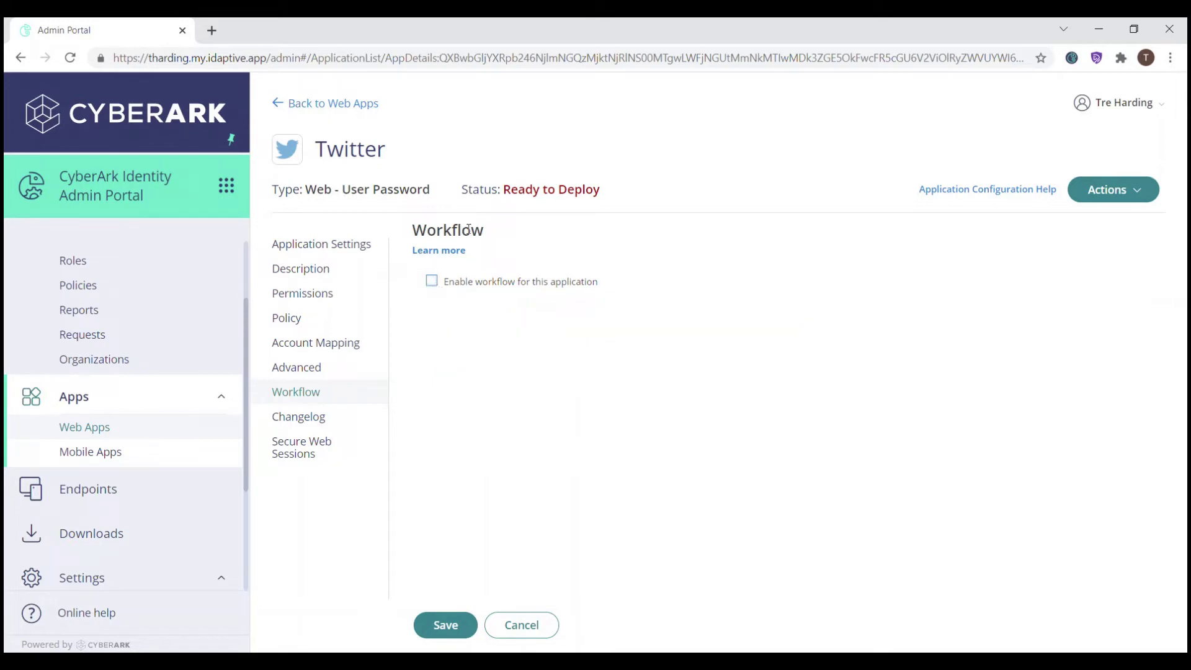
left_click(443, 627)
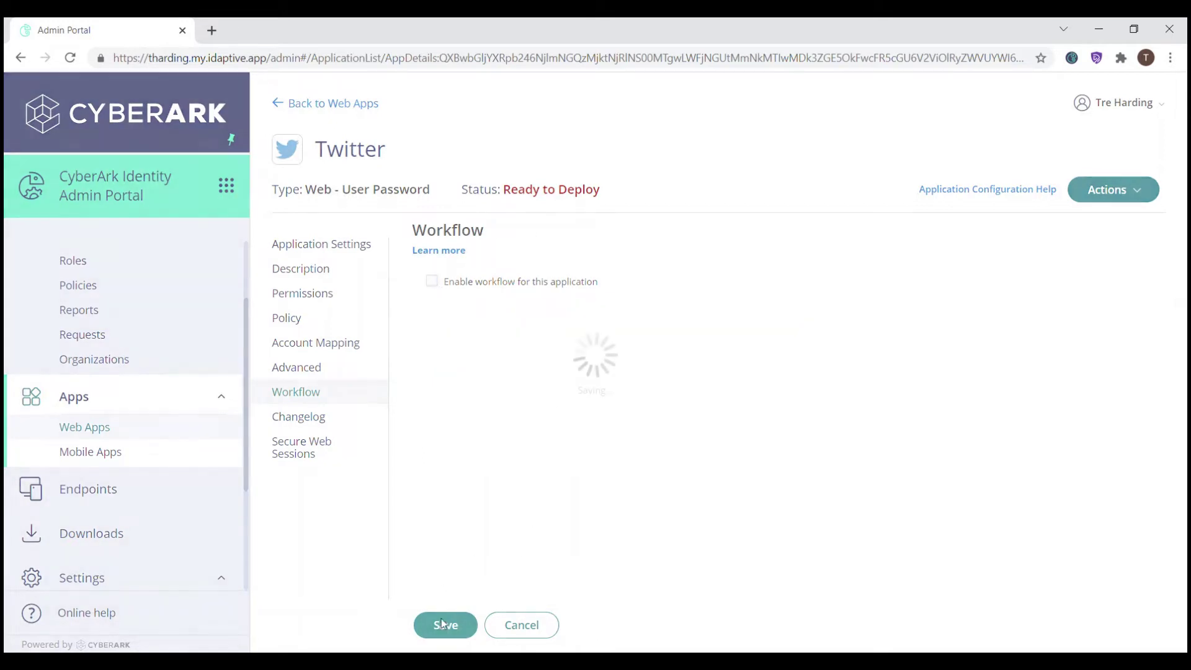
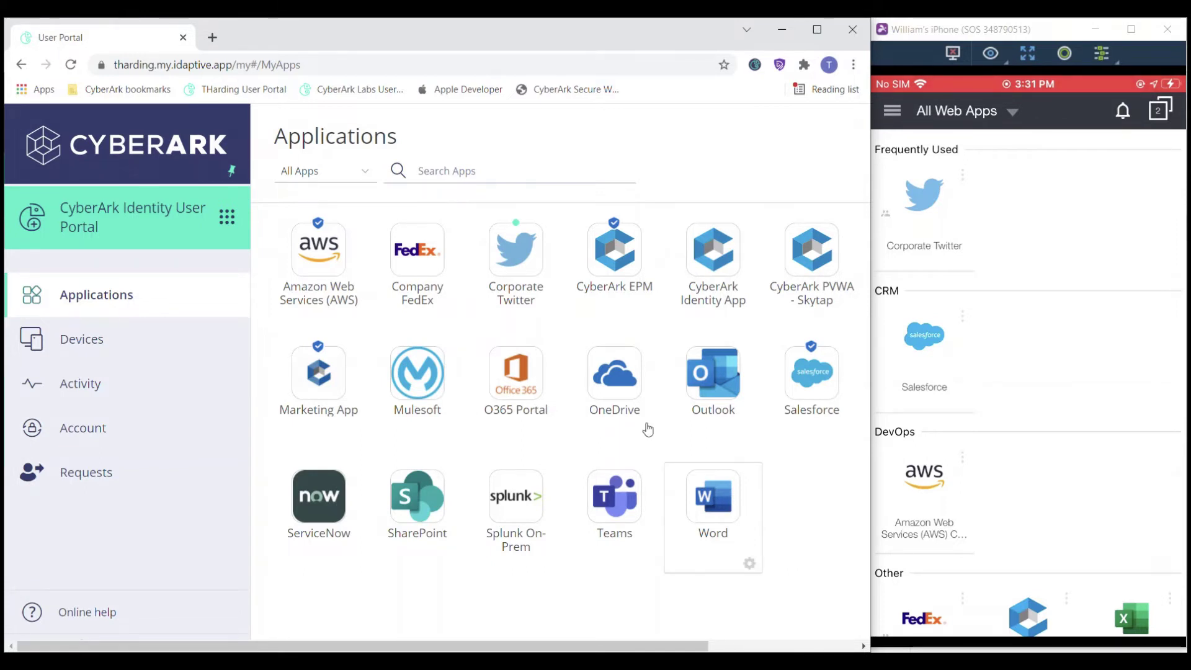
Launch Corporate Twitter via single sign-on, then refresh the CyberArk extension's Applications list
left_click(510, 262)
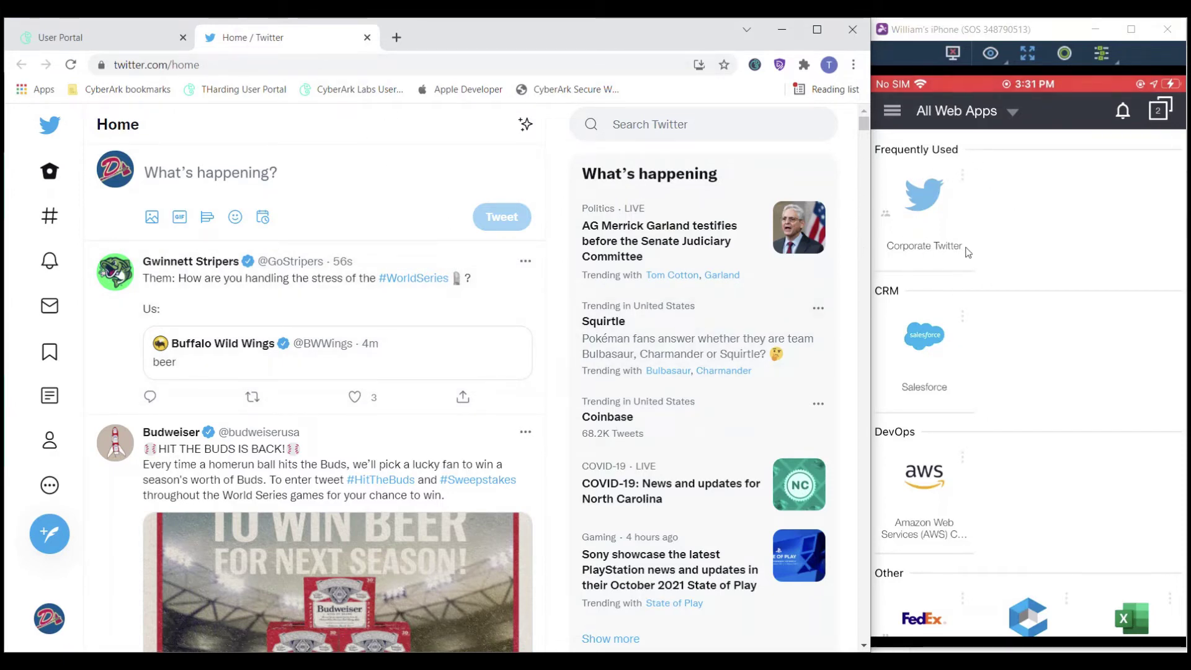
left_click(755, 65)
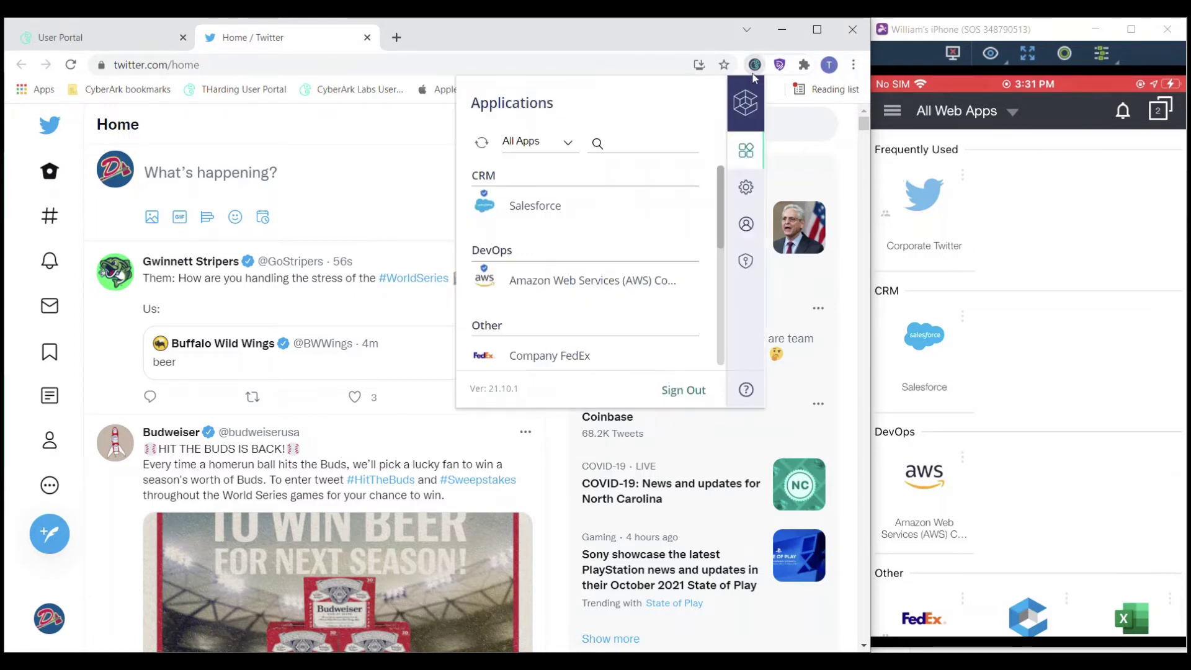
left_click(481, 142)
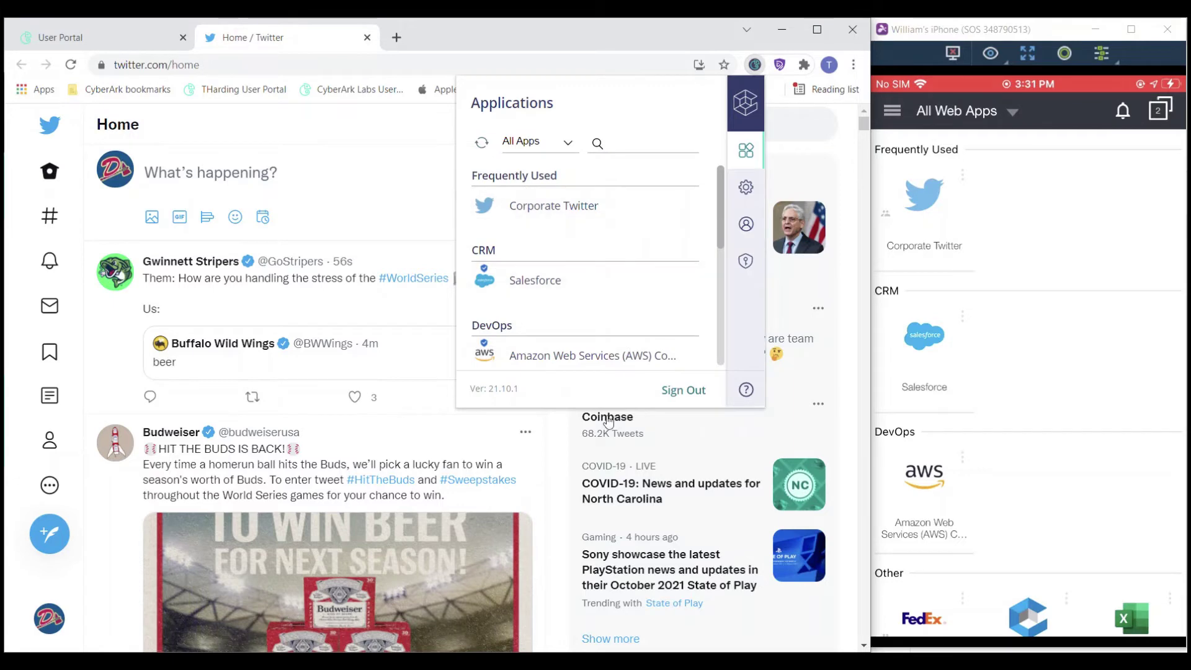
left_click(586, 39)
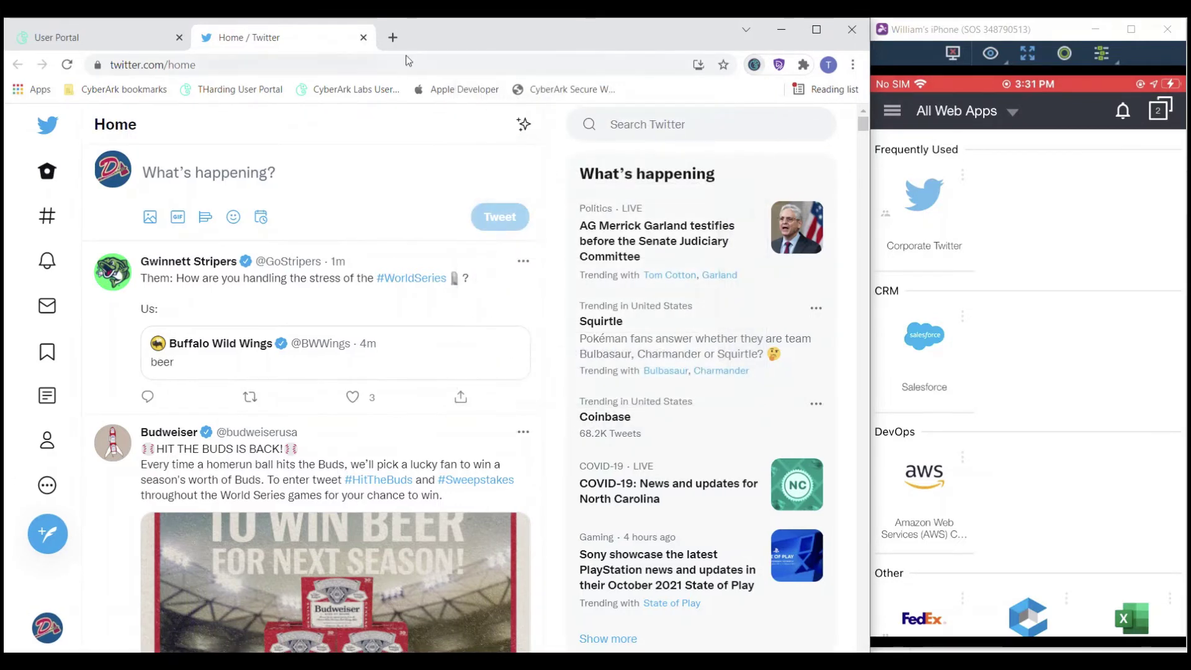
Close the Twitter tab and maximize the browser to show the portal's Applications page
left_click(363, 38)
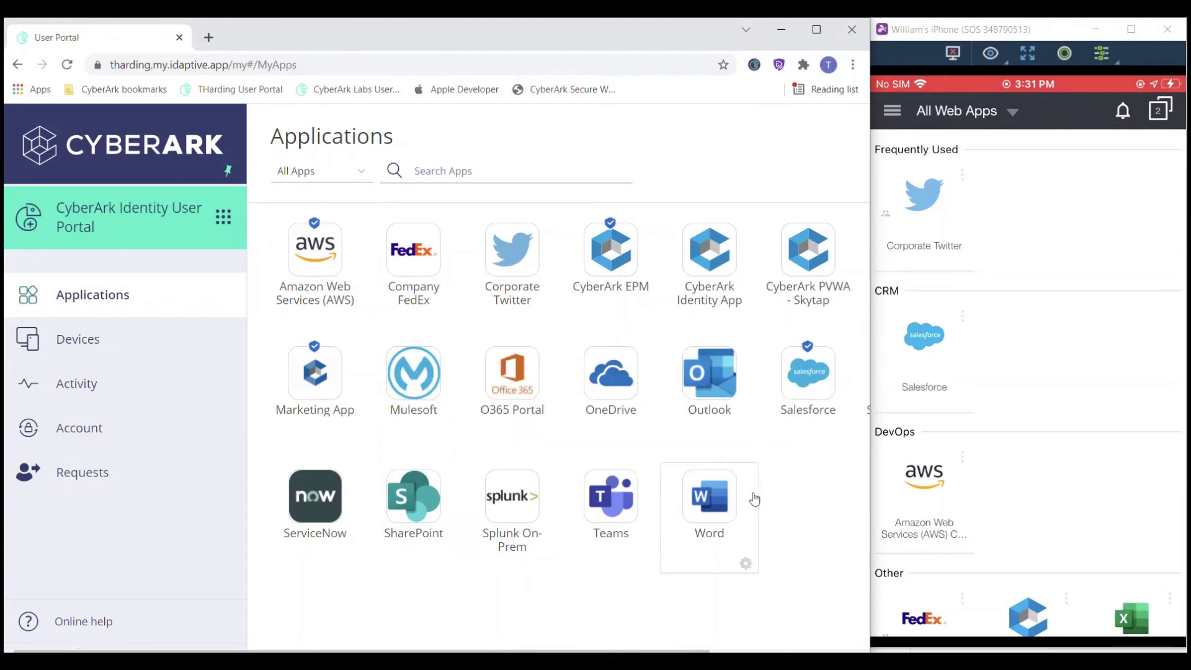
left_click(816, 29)
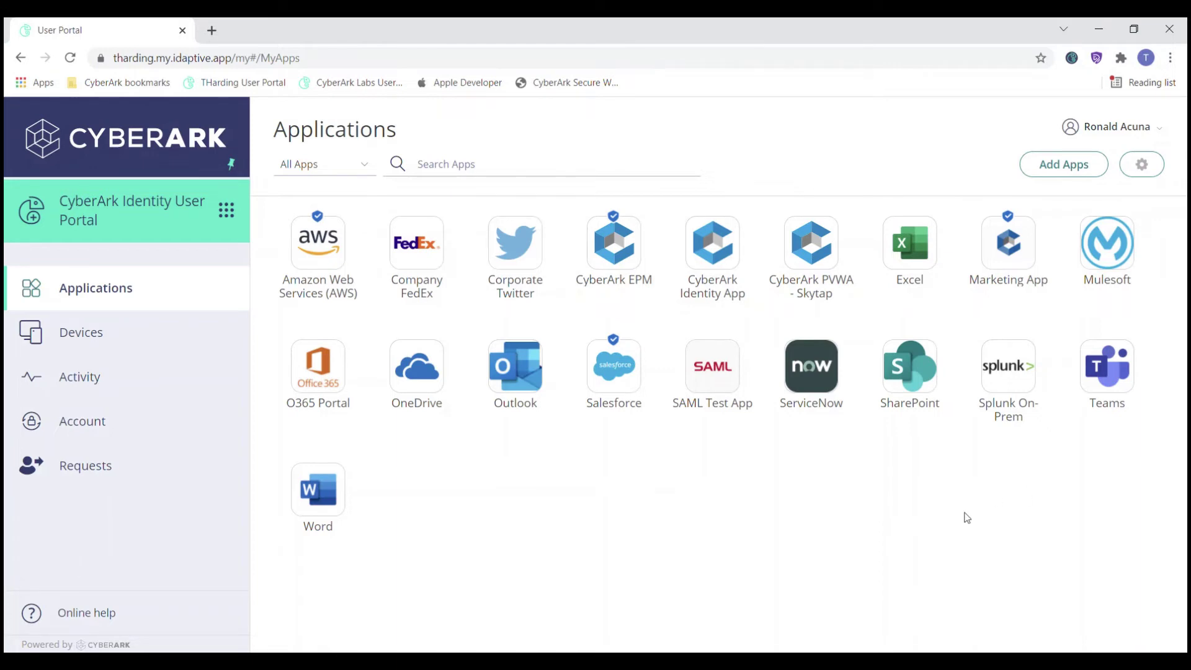
Search the App Catalog for UPS, add and confirm it, then close the catalog
left_click(1060, 169)
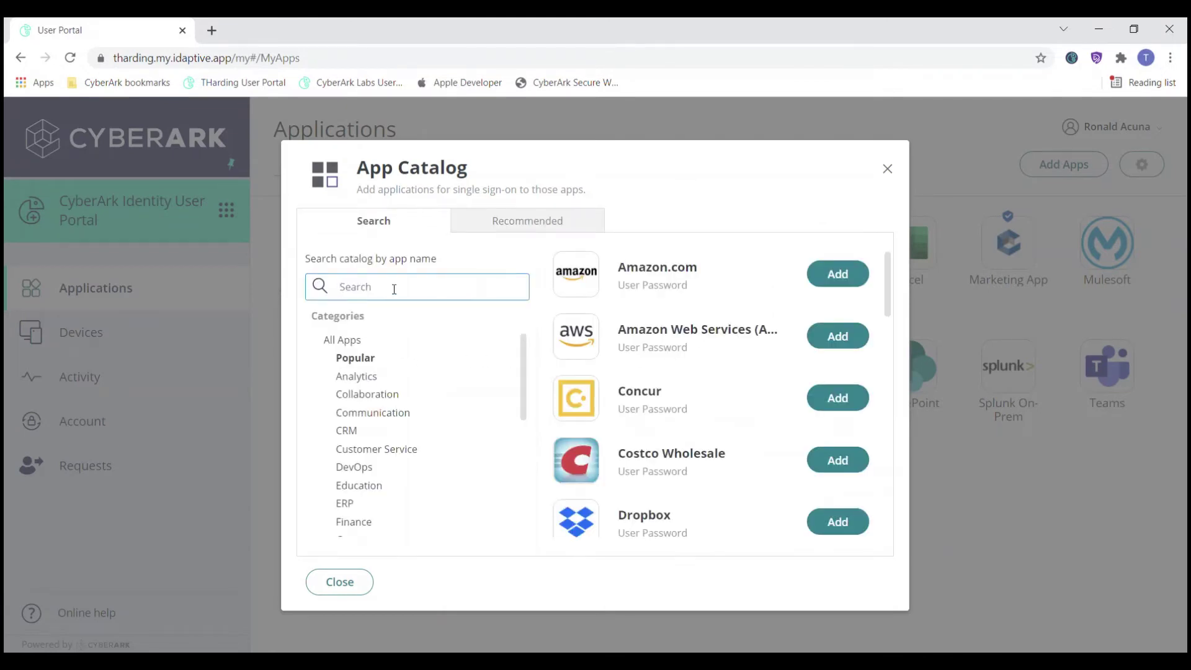
type("UPS")
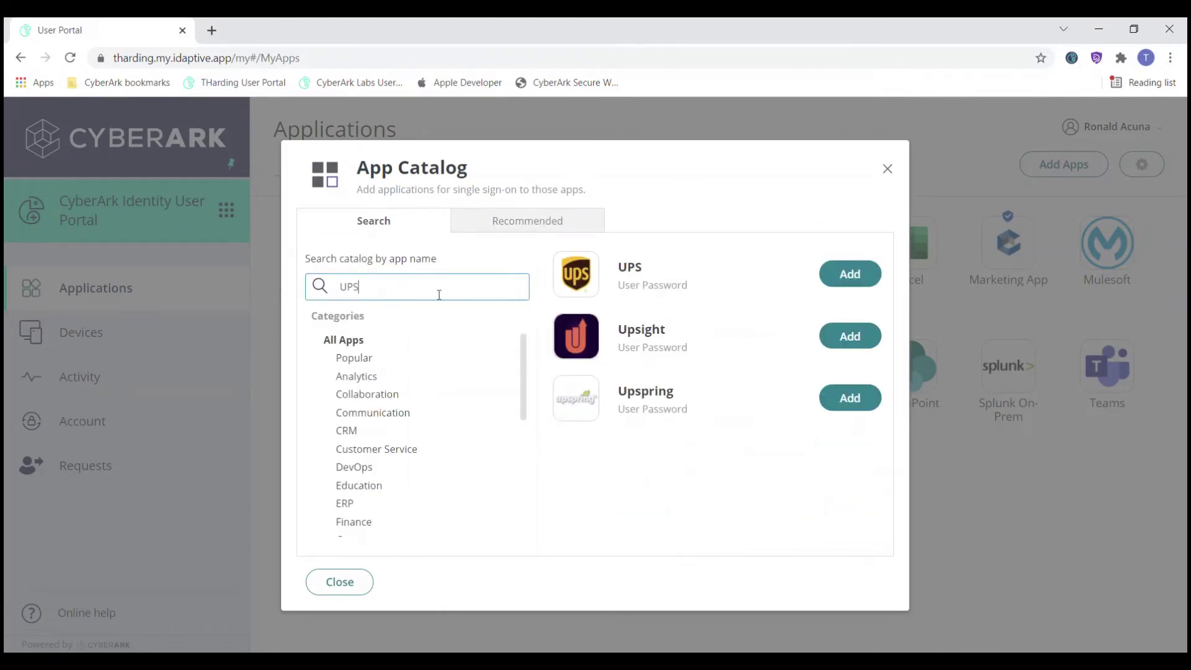
left_click(861, 275)
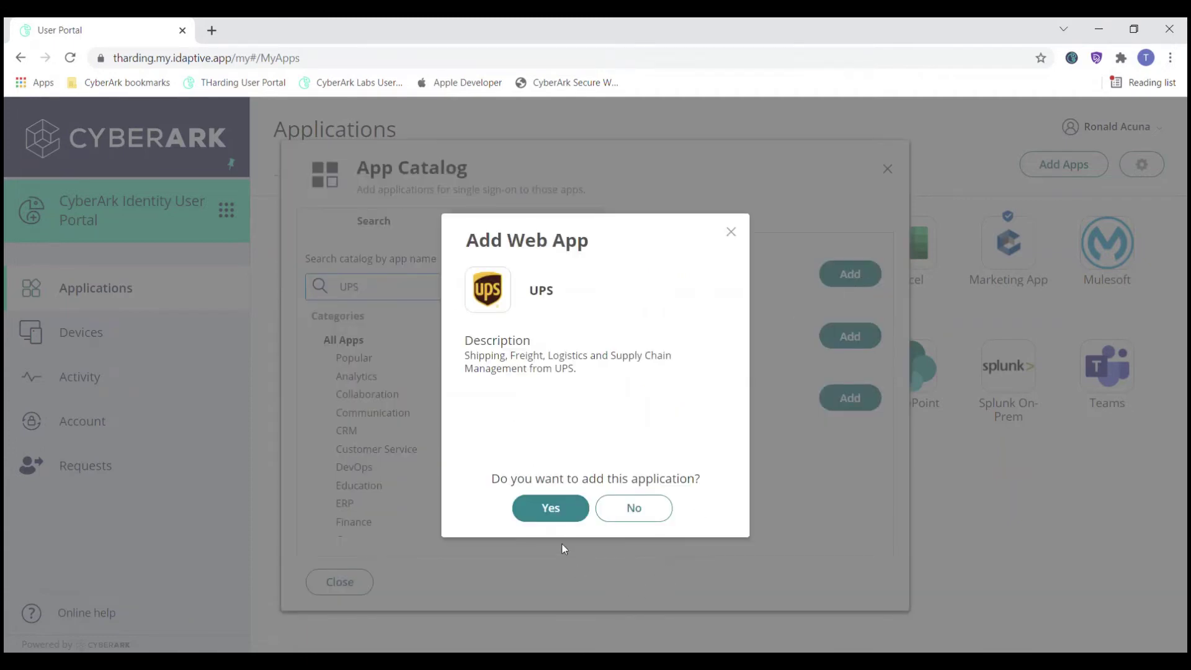
left_click(564, 515)
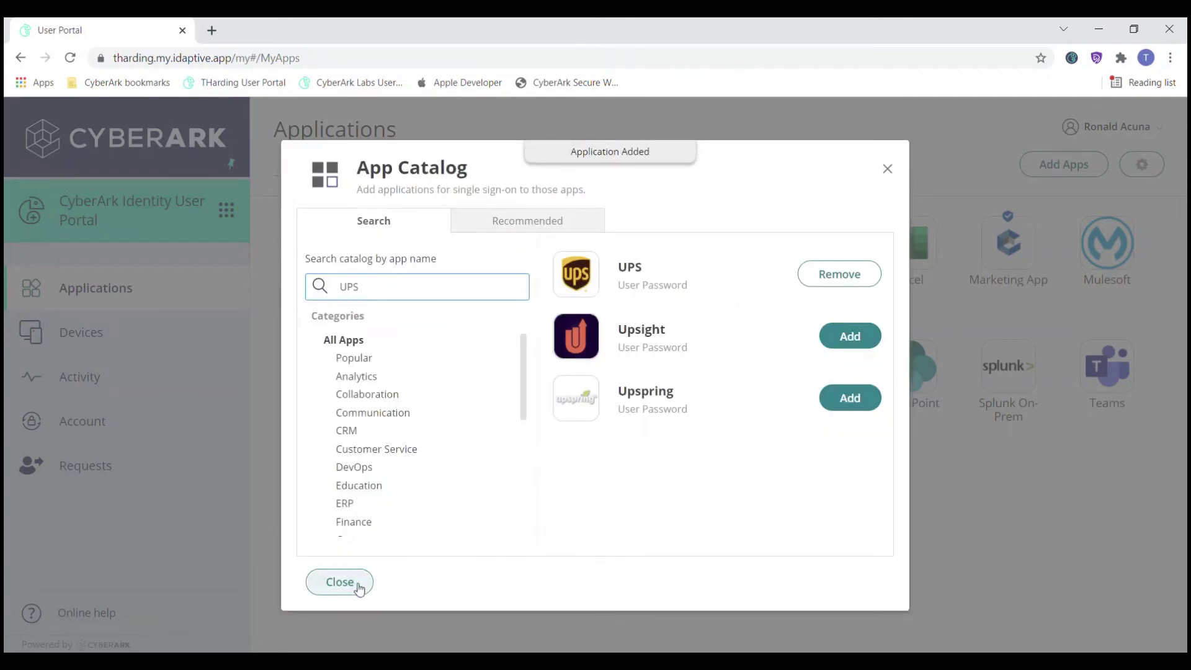
left_click(340, 583)
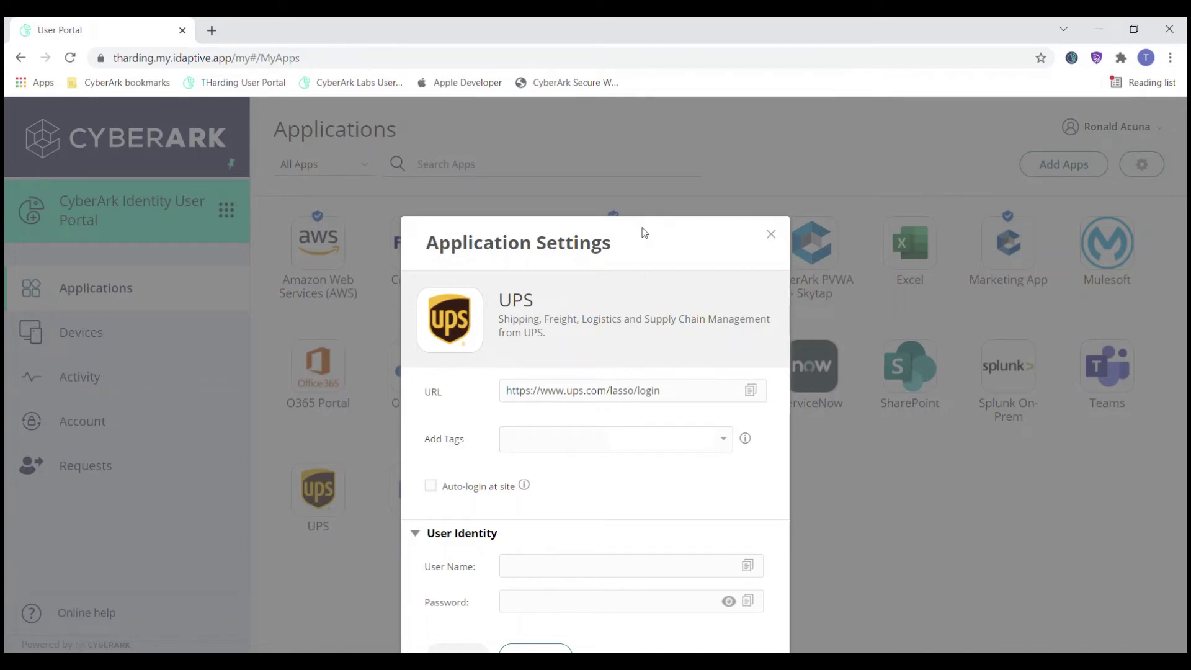
Enter the account e-mail as UPS user name and the account password, then save
left_click_drag(638, 239, 643, 189)
left_click(555, 518)
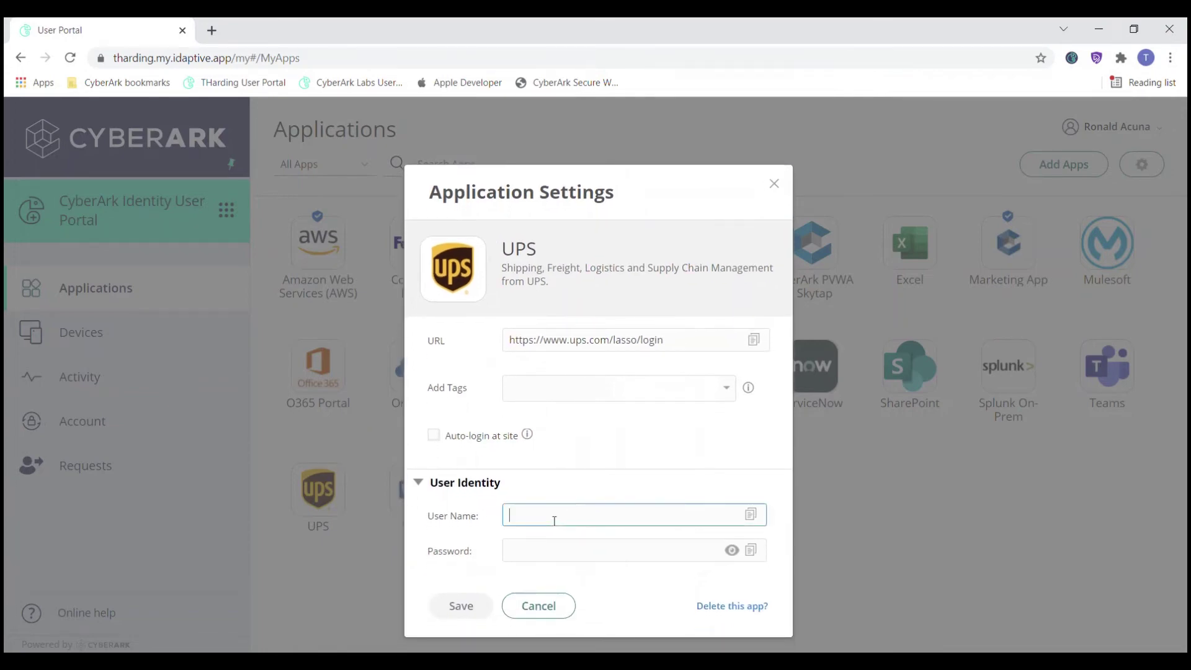
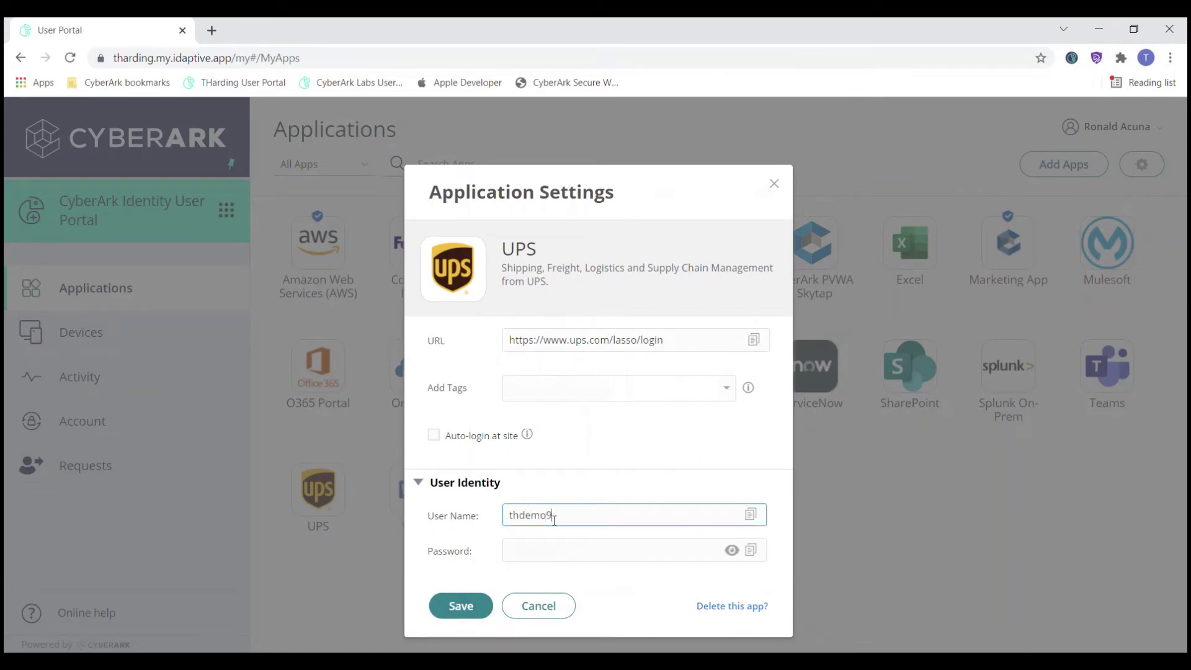
left_click(554, 550)
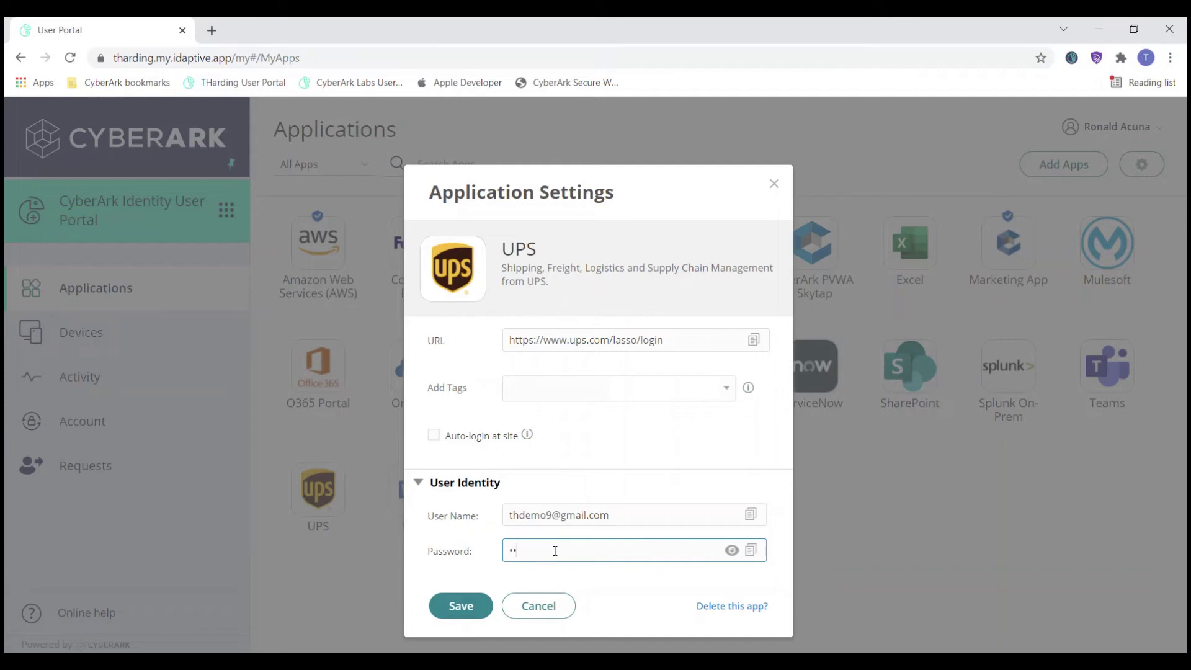
type("•••••••••••")
left_click(463, 606)
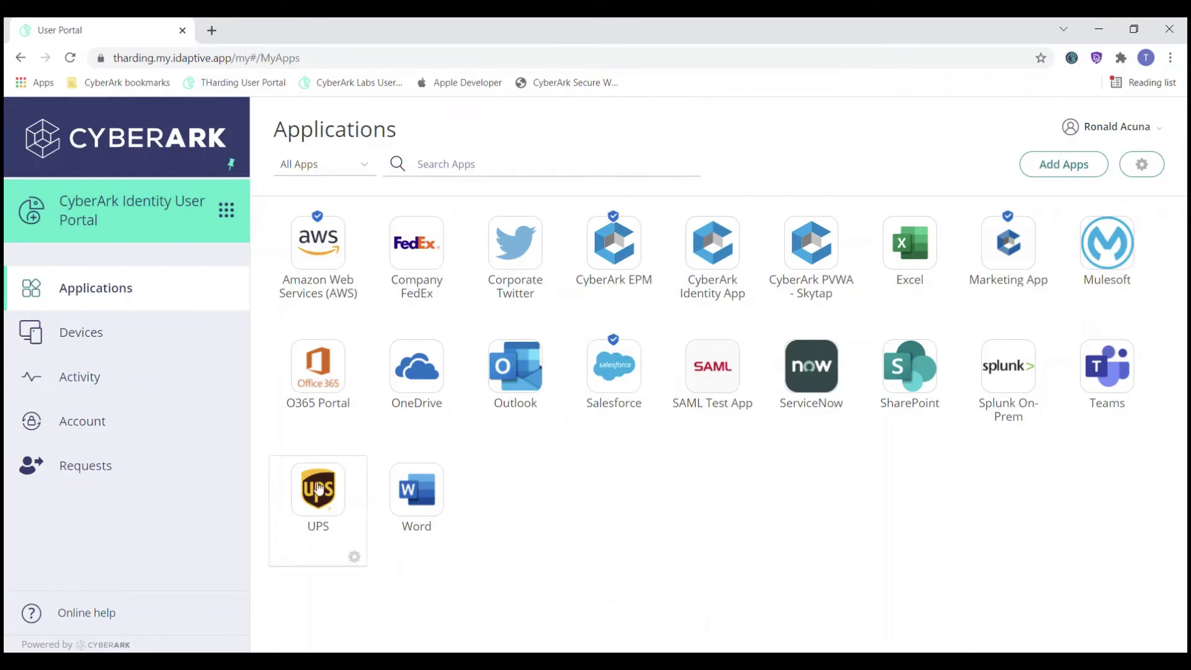
Launch UPS from its tile, verify the account menu shows it signed in, and close the tab
mouse_move(322, 496)
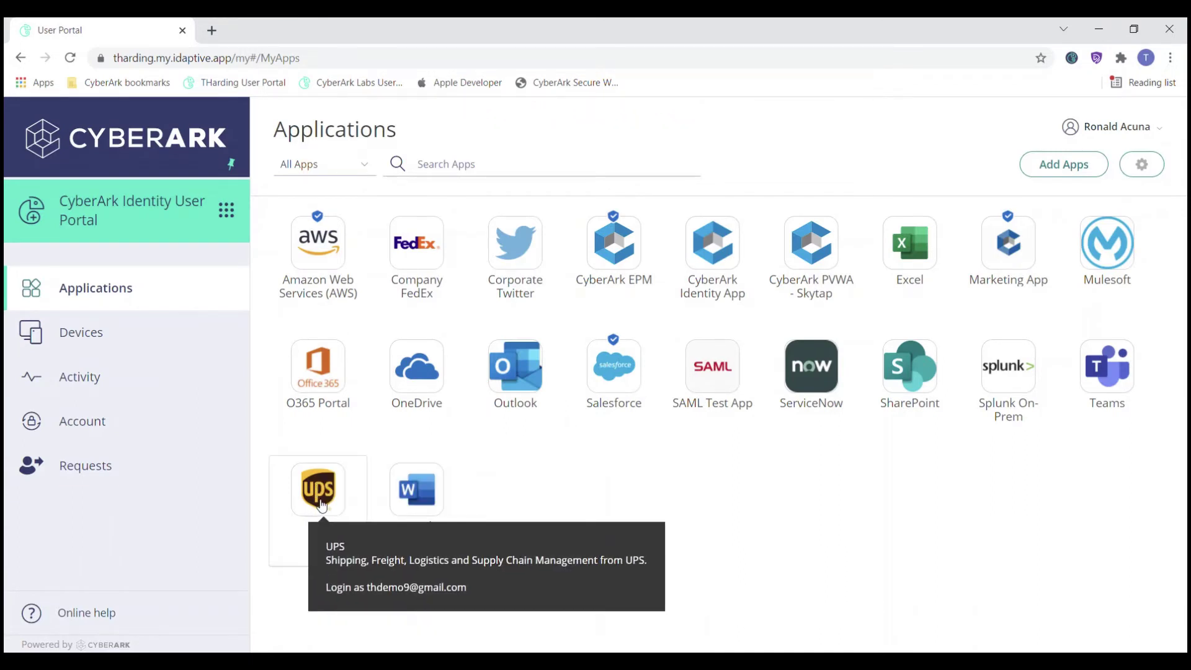
left_click(321, 501)
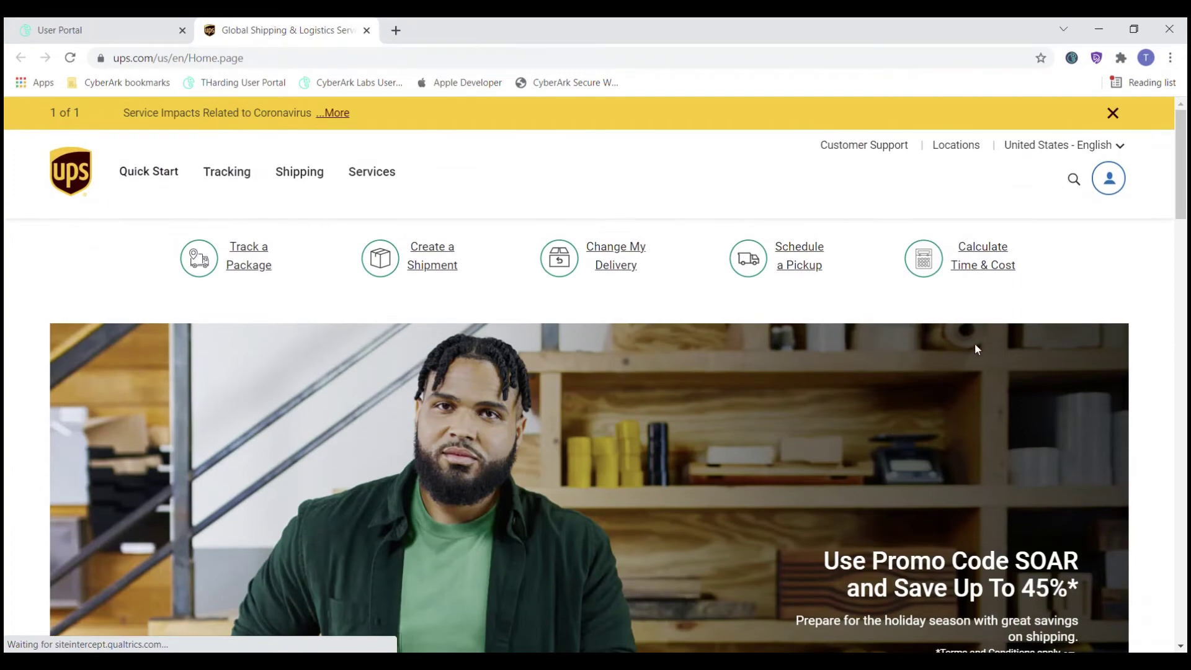
scroll(1037, 404, "down", 8)
scroll(1032, 445, "up", 8)
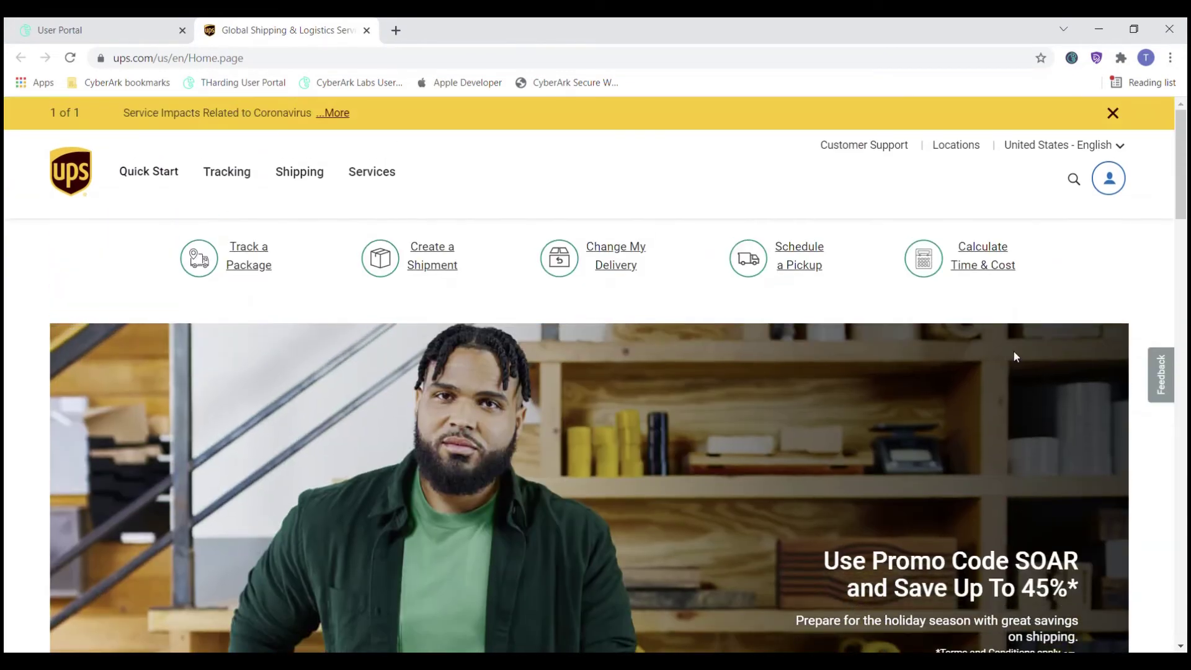
left_click(1105, 194)
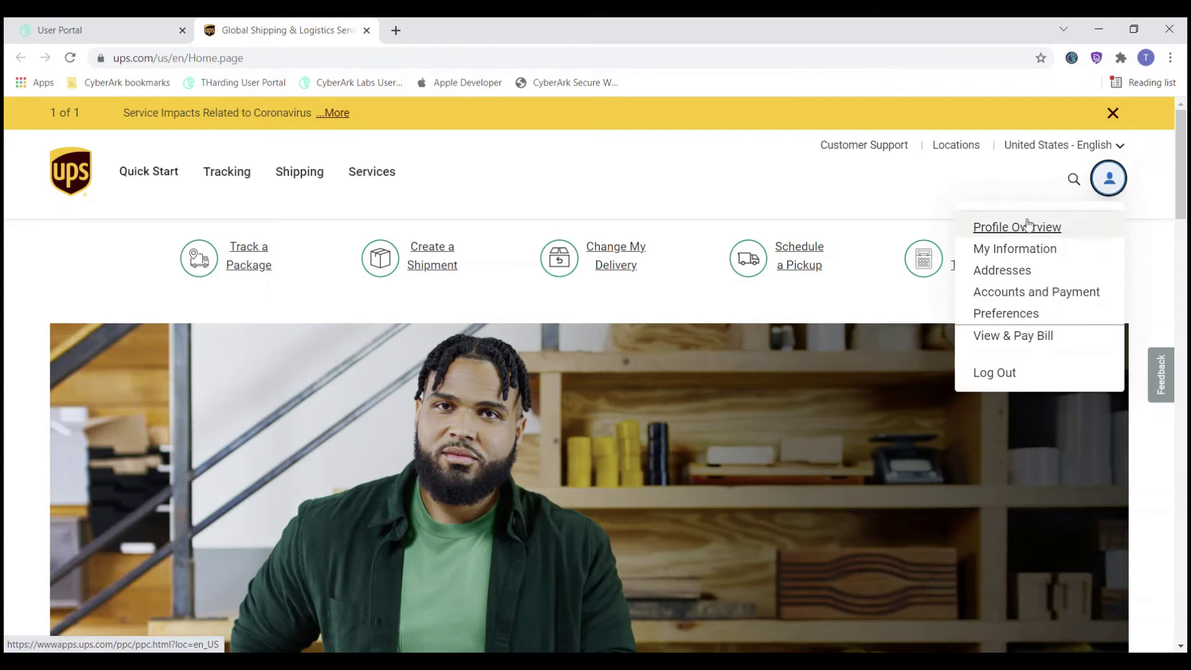
left_click(657, 171)
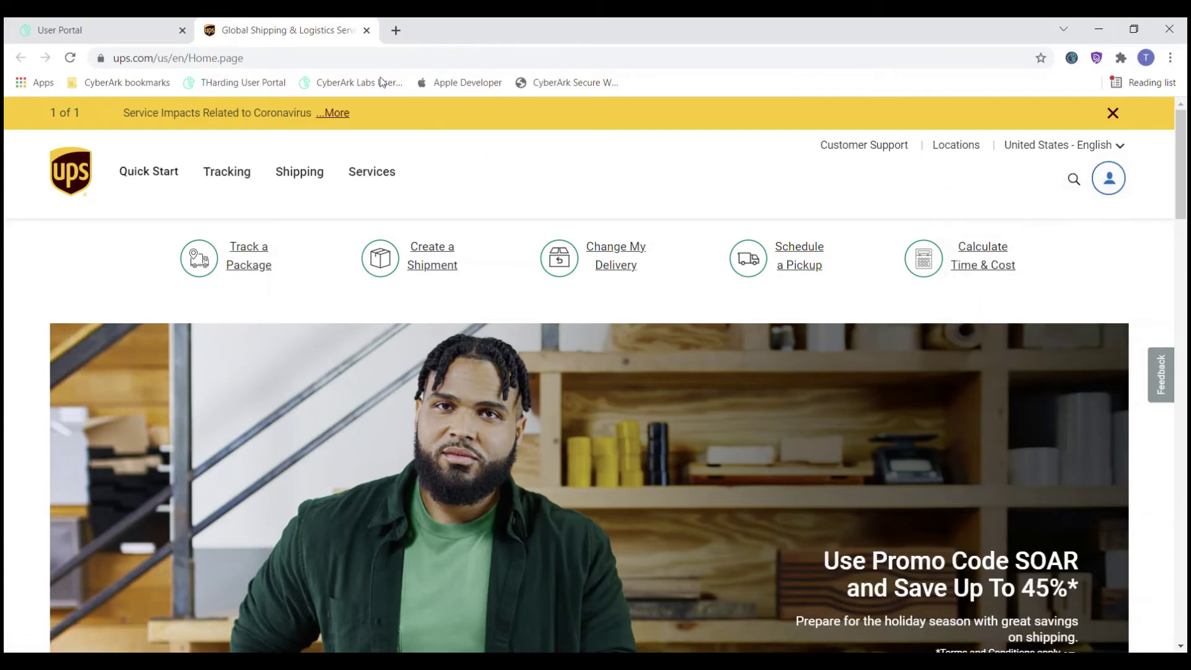
left_click(367, 30)
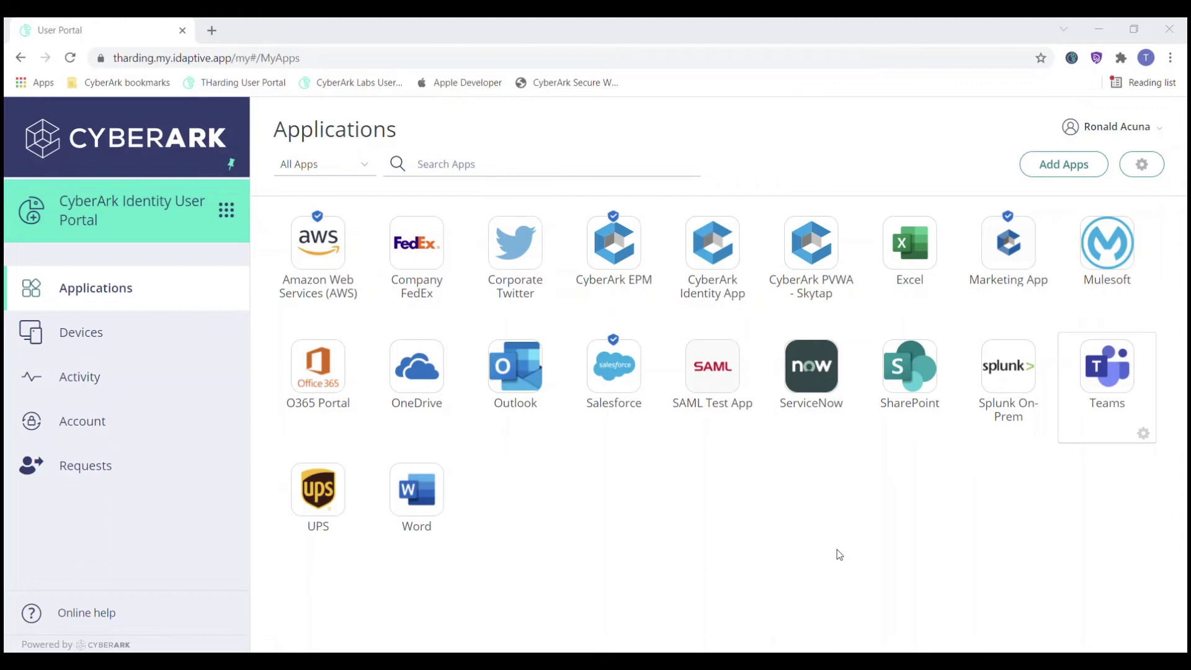
Go to linkedin.com in a new tab and sign in with the account e-mail and password
left_click(212, 33)
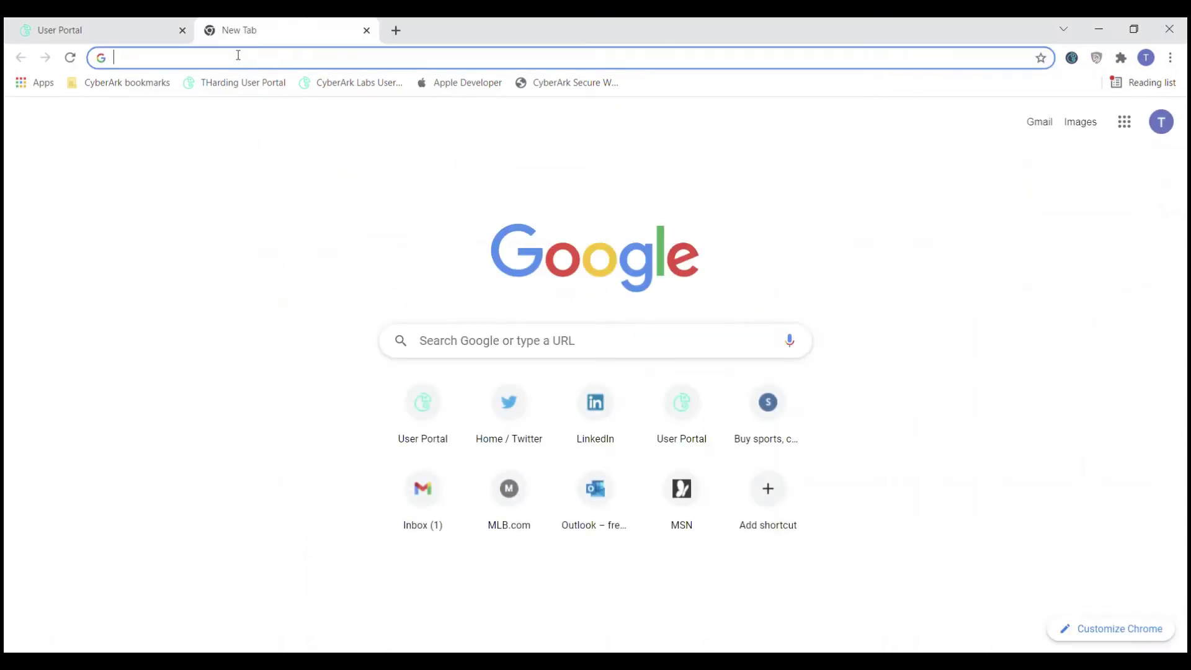
type("lin")
key("Return")
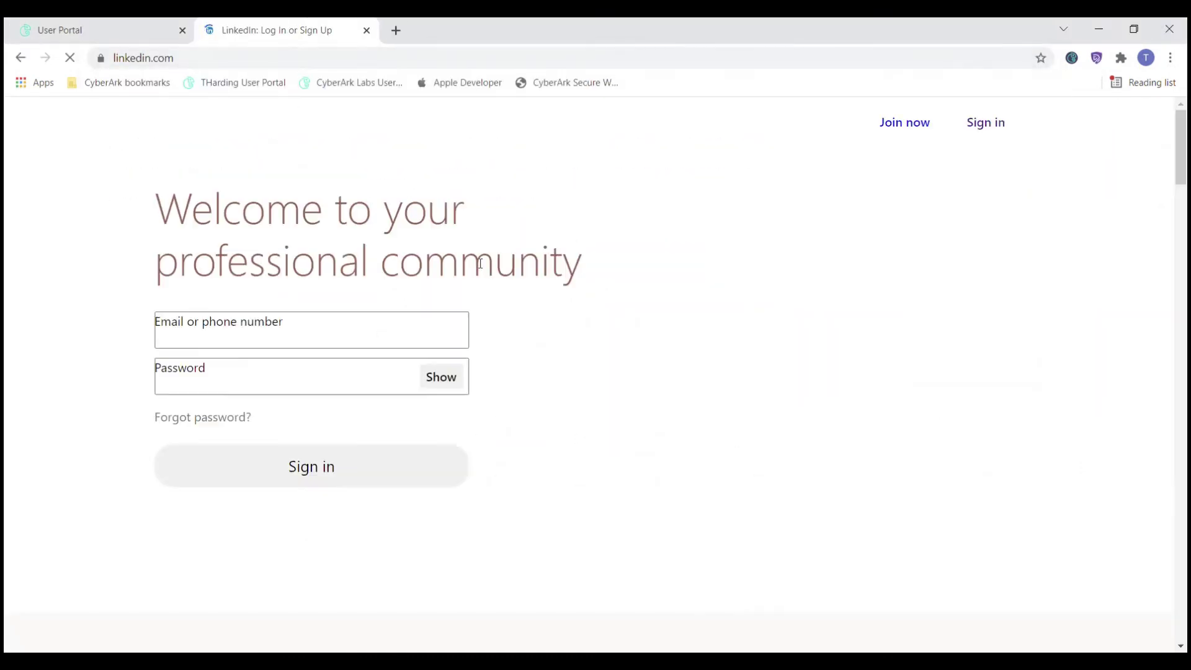
left_click(337, 333)
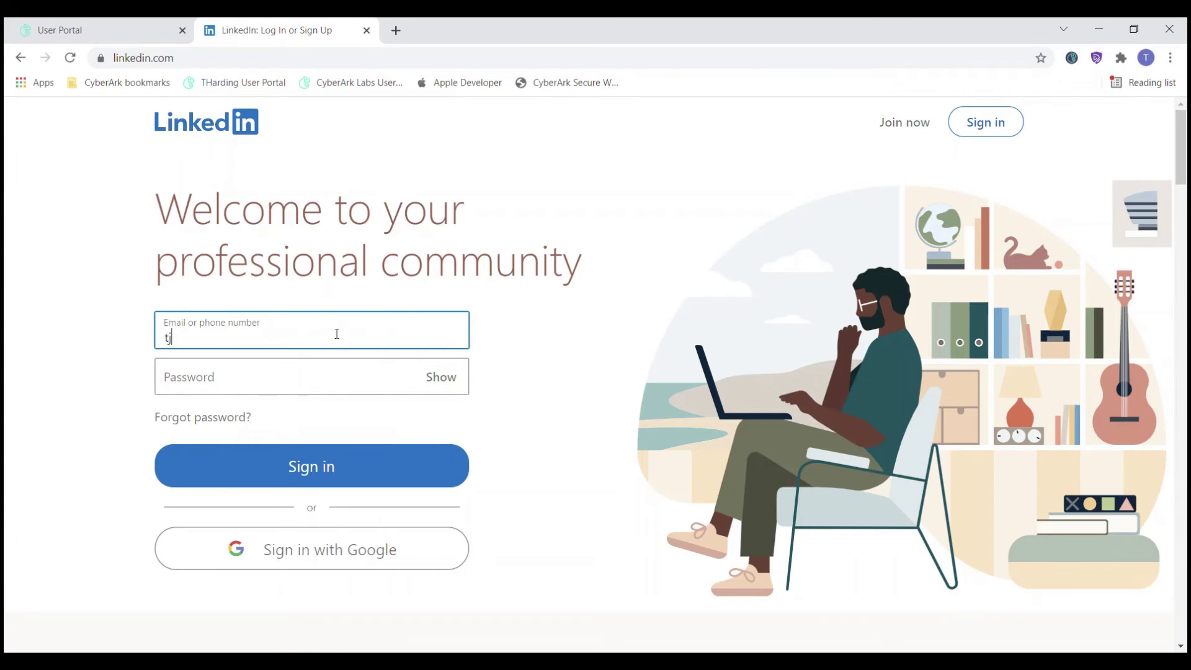
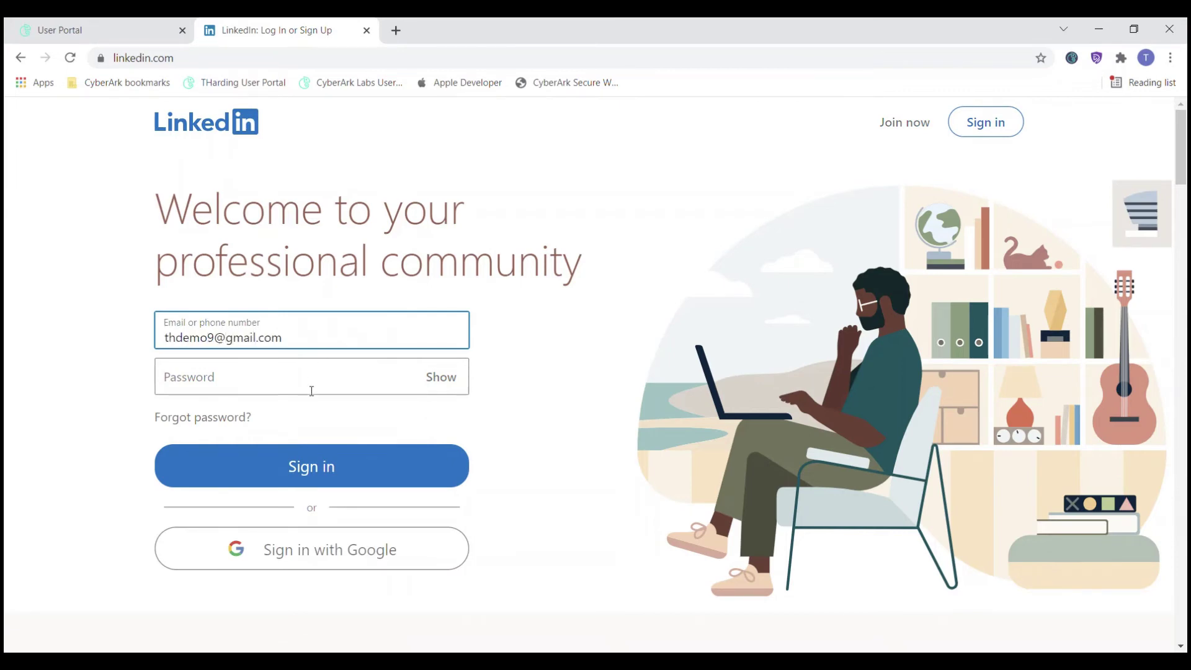
left_click(314, 384)
type("••••••••")
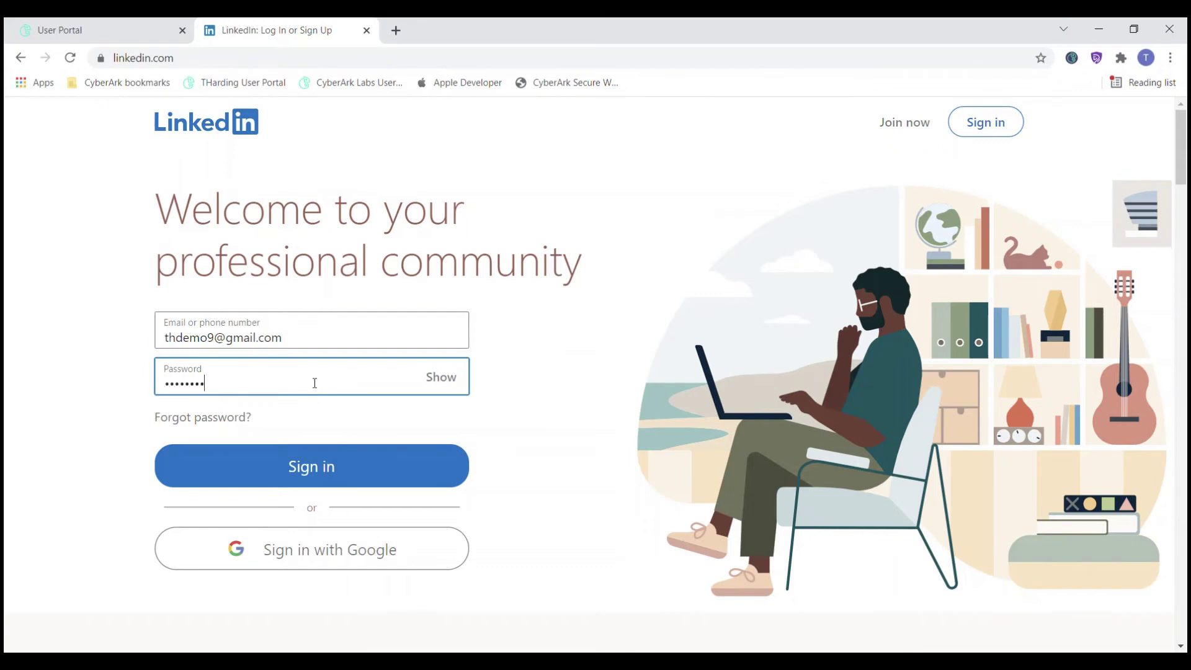
type("••••")
left_click(359, 475)
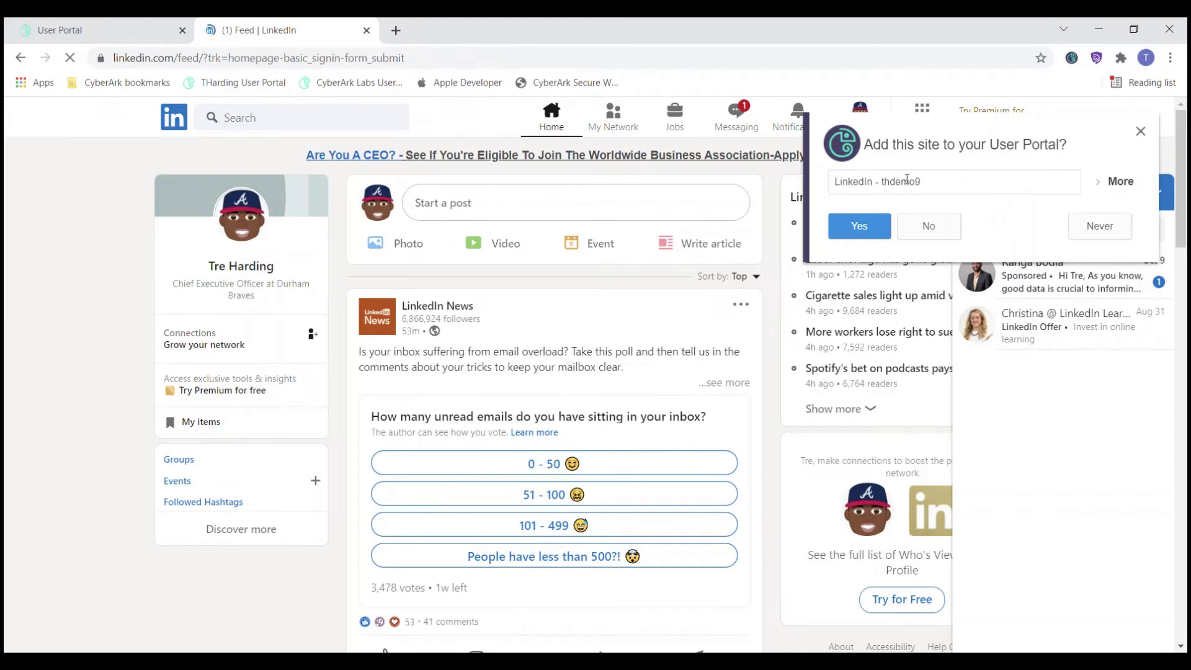
Trim the suggested app name to 'LinkedIn' and accept adding it to the User Portal
left_click_drag(934, 185, 874, 187)
key("BackSpace")
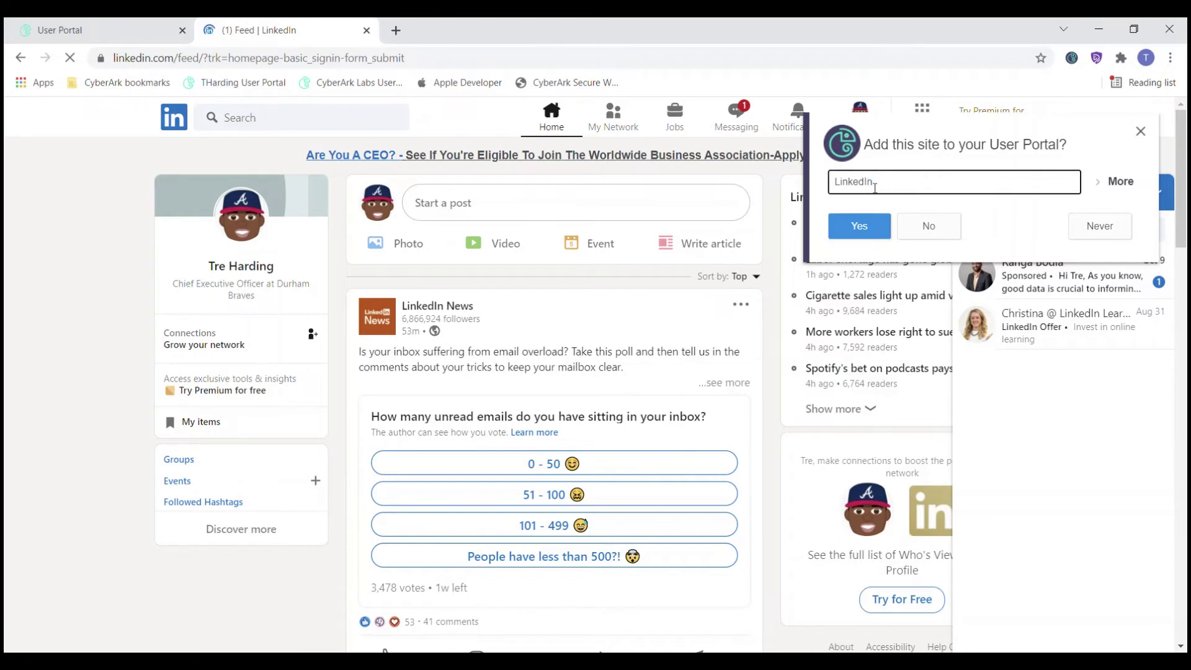
left_click(877, 232)
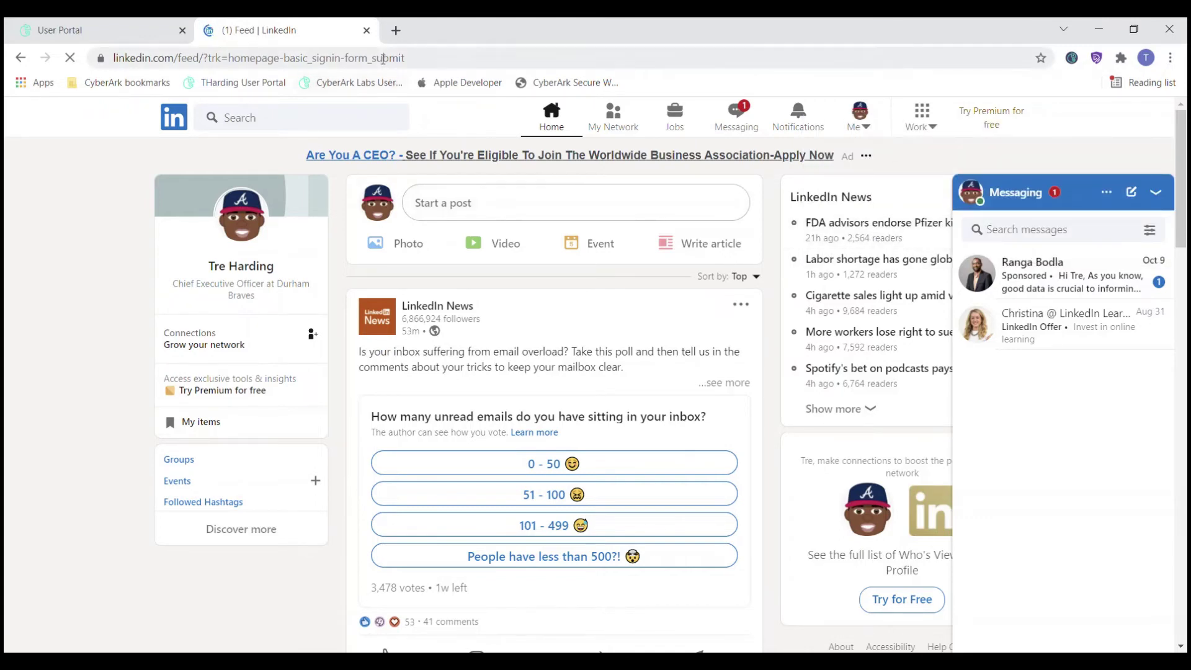
Close the LinkedIn tab and run Reload Rights from the user menu
left_click(367, 31)
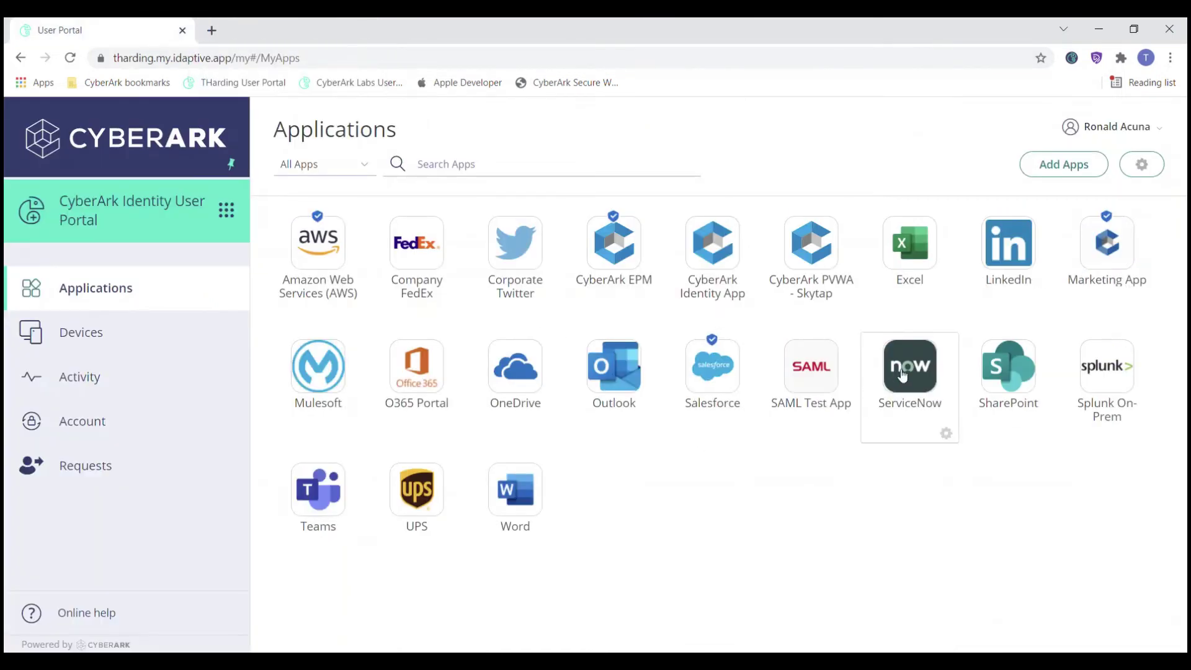
left_click(1128, 142)
left_click(1115, 189)
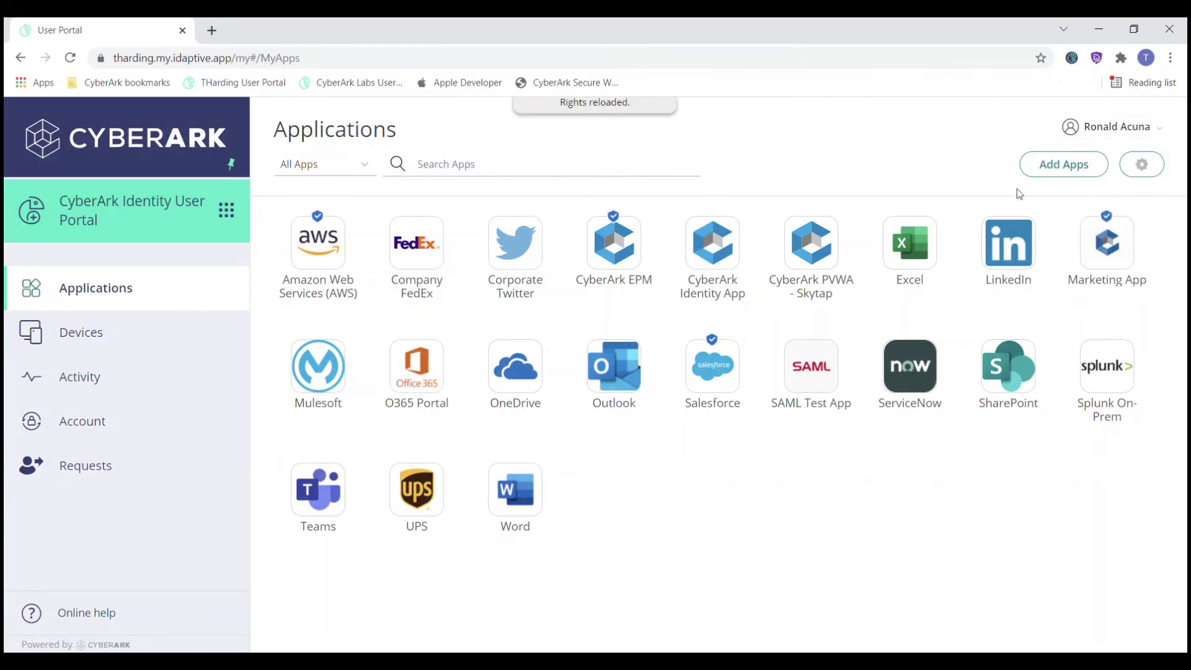
Refresh the CyberArk extension's application list and dismiss it, leaving 21 apps listed
left_click(1072, 57)
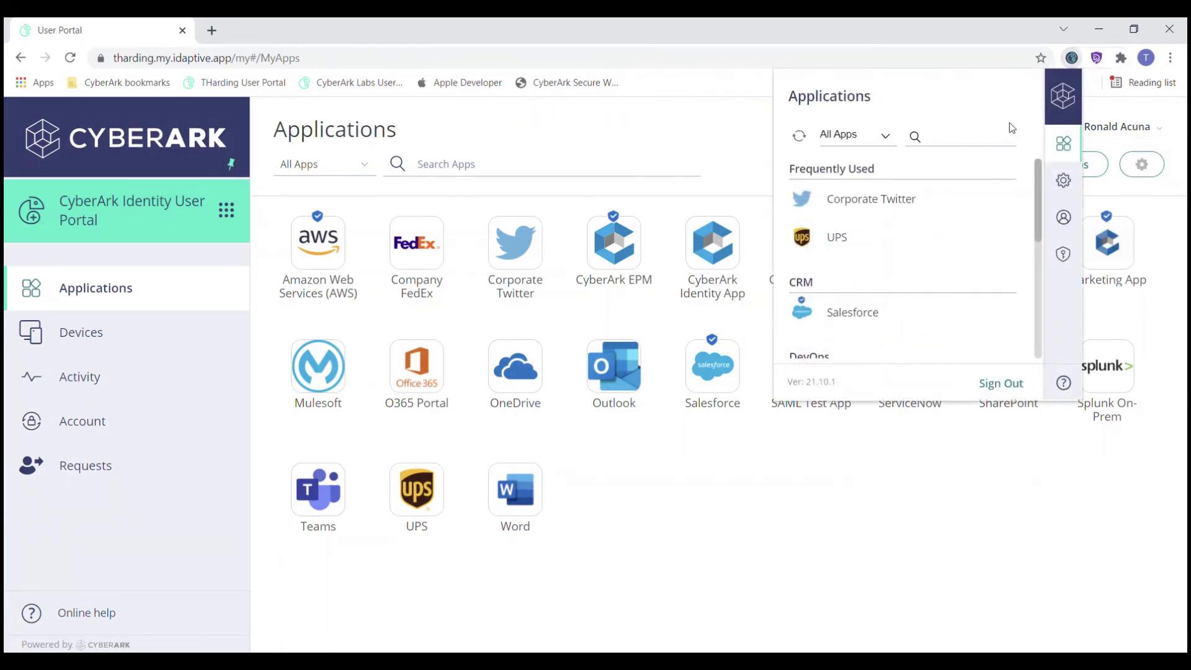
left_click(800, 144)
left_click(998, 430)
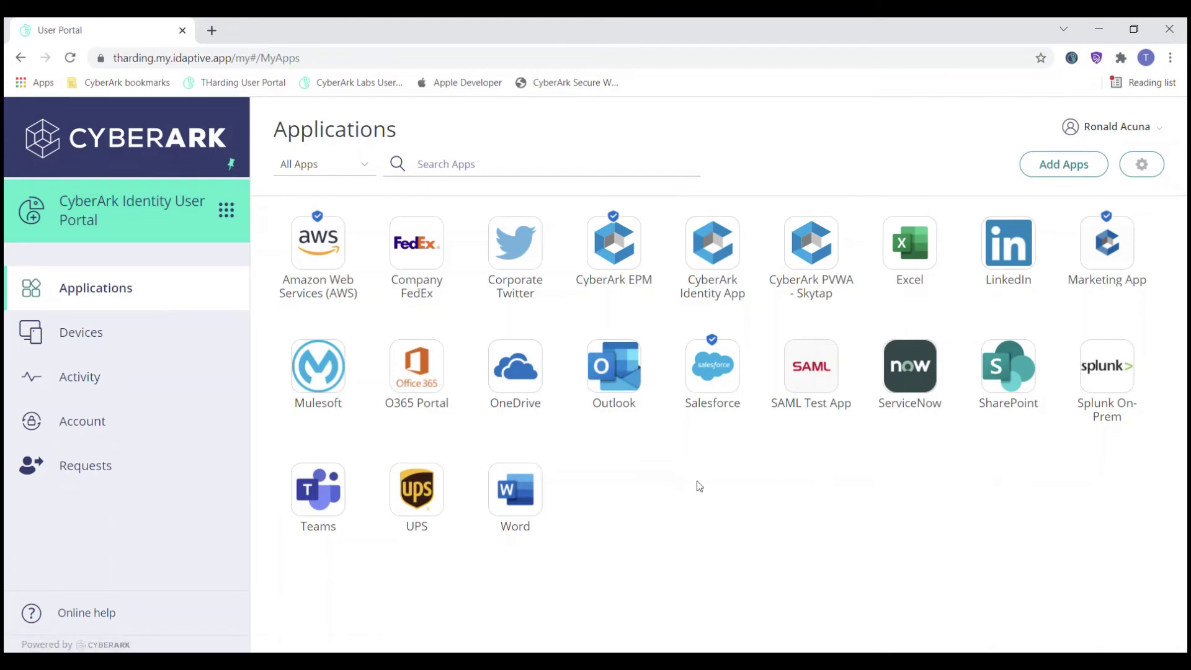
mouse_move(519, 269)
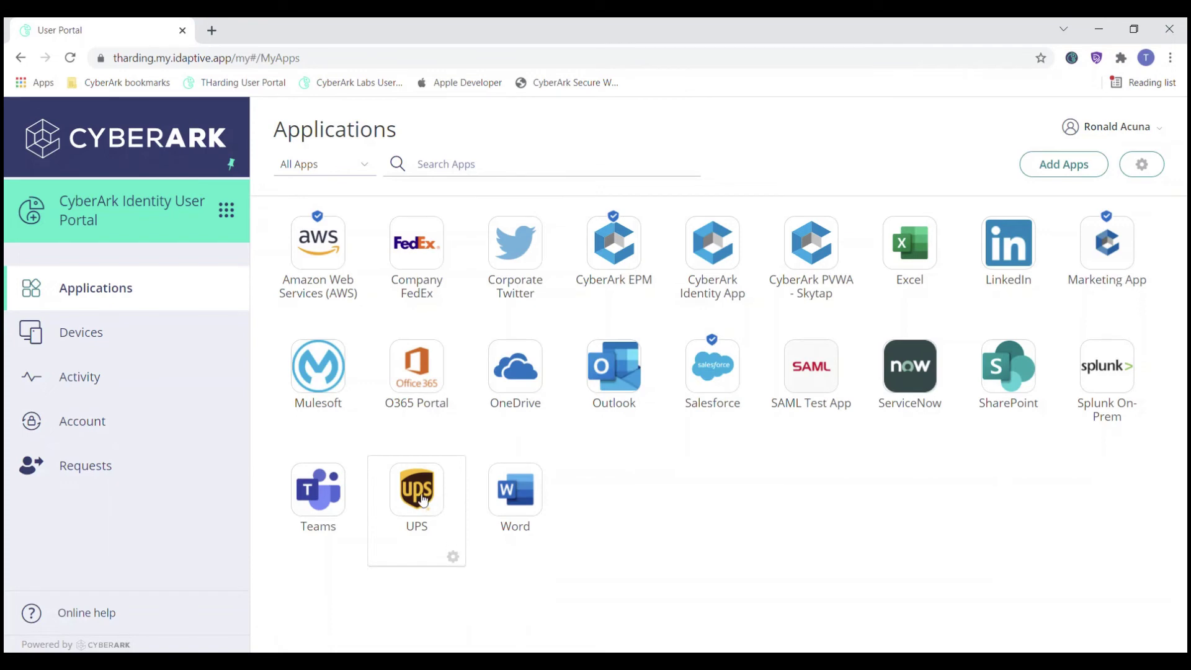
mouse_move(419, 551)
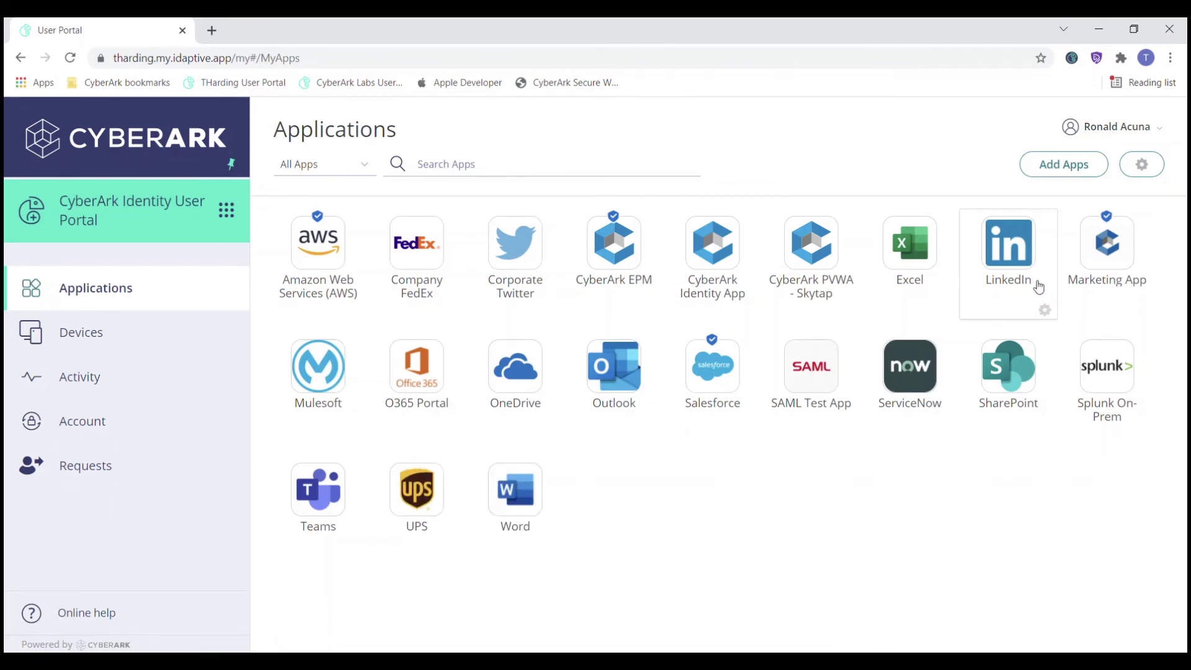
mouse_move(1013, 271)
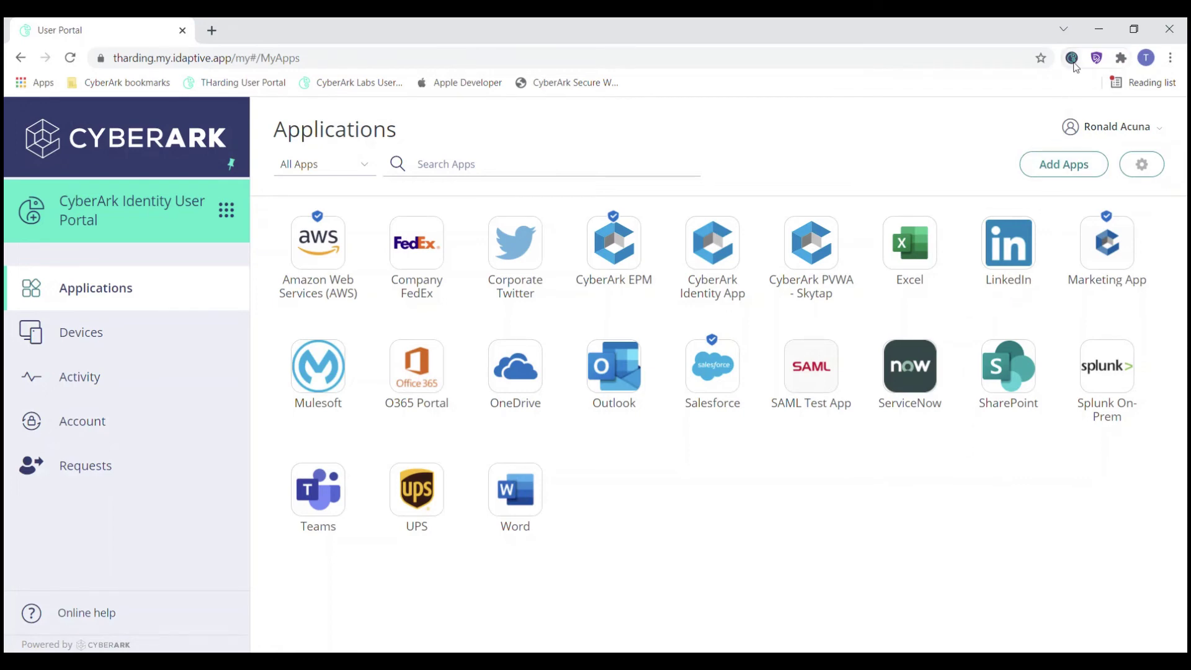
Launch LinkedIn from the CyberArk extension's application list
left_click(1073, 59)
scroll(1022, 279, "down", 10)
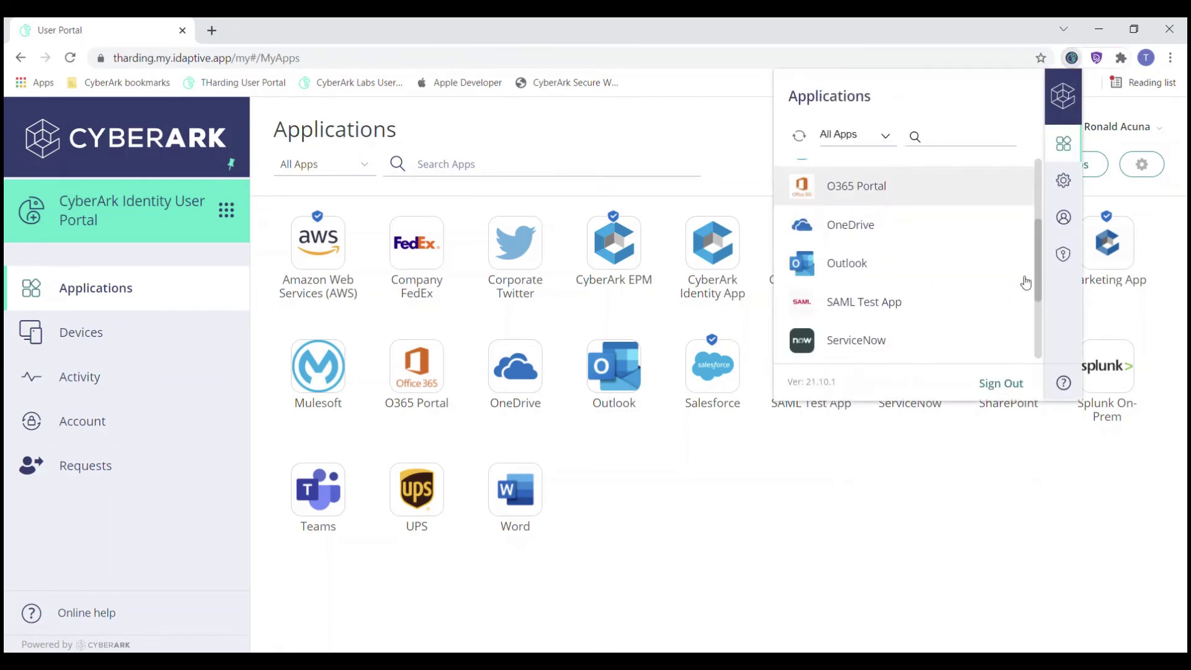
scroll(1003, 279, "up", 4)
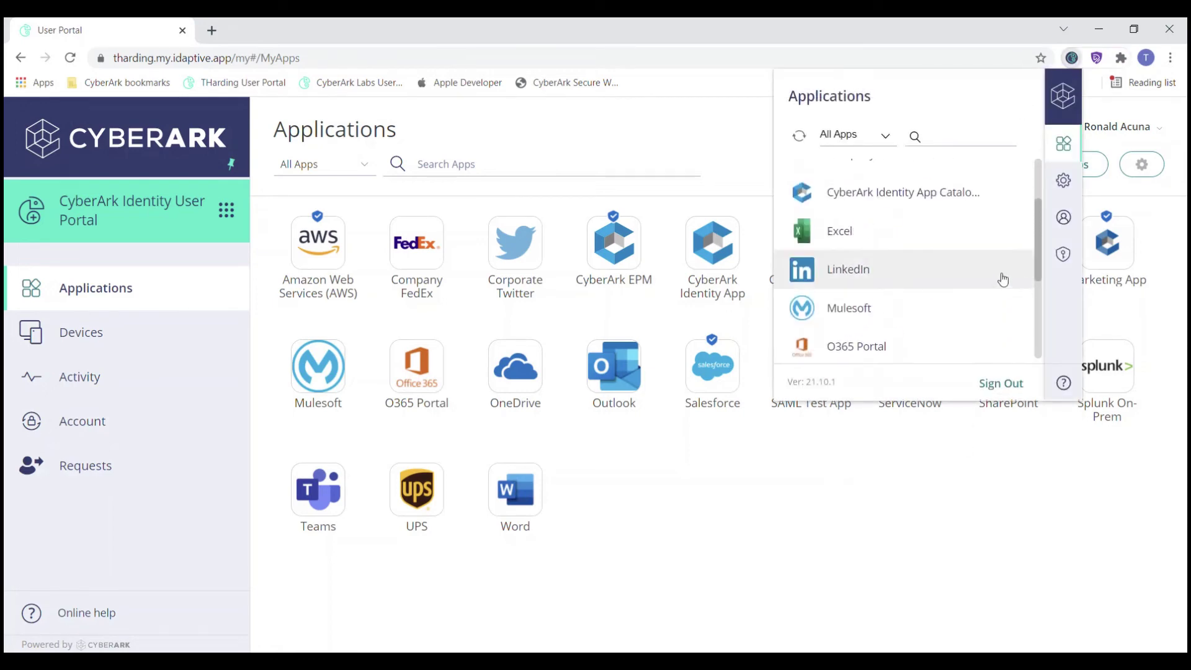
left_click(866, 274)
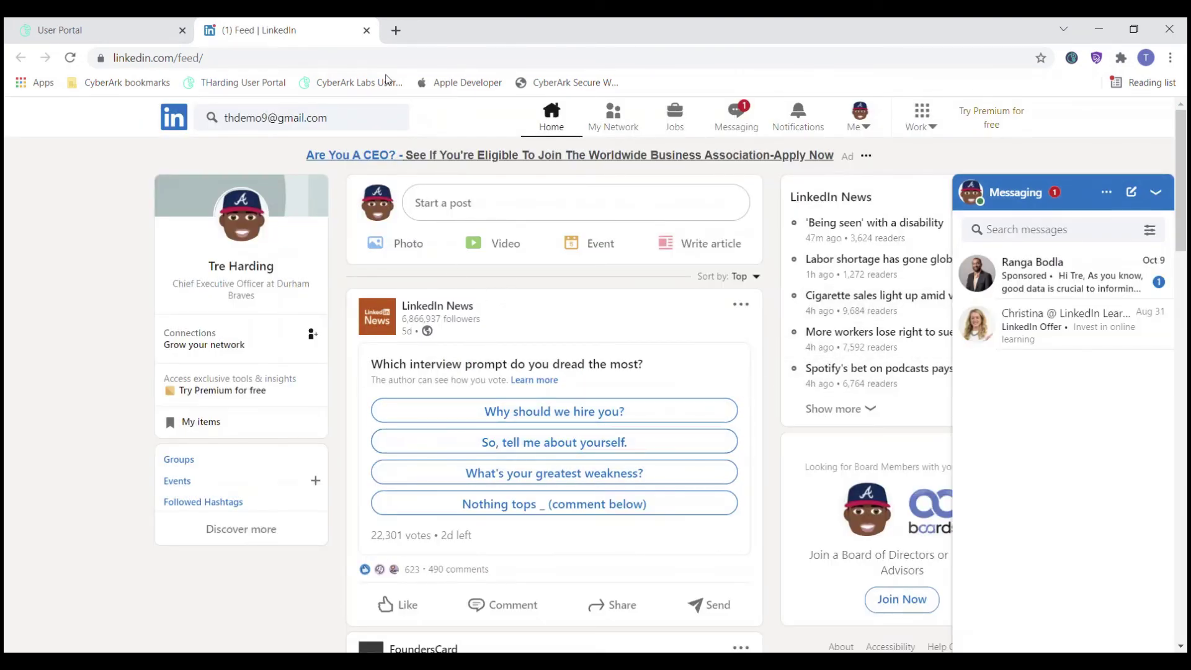
Sign in to LinkedIn with the extension's stored account, then close the LinkedIn tab
left_click(367, 30)
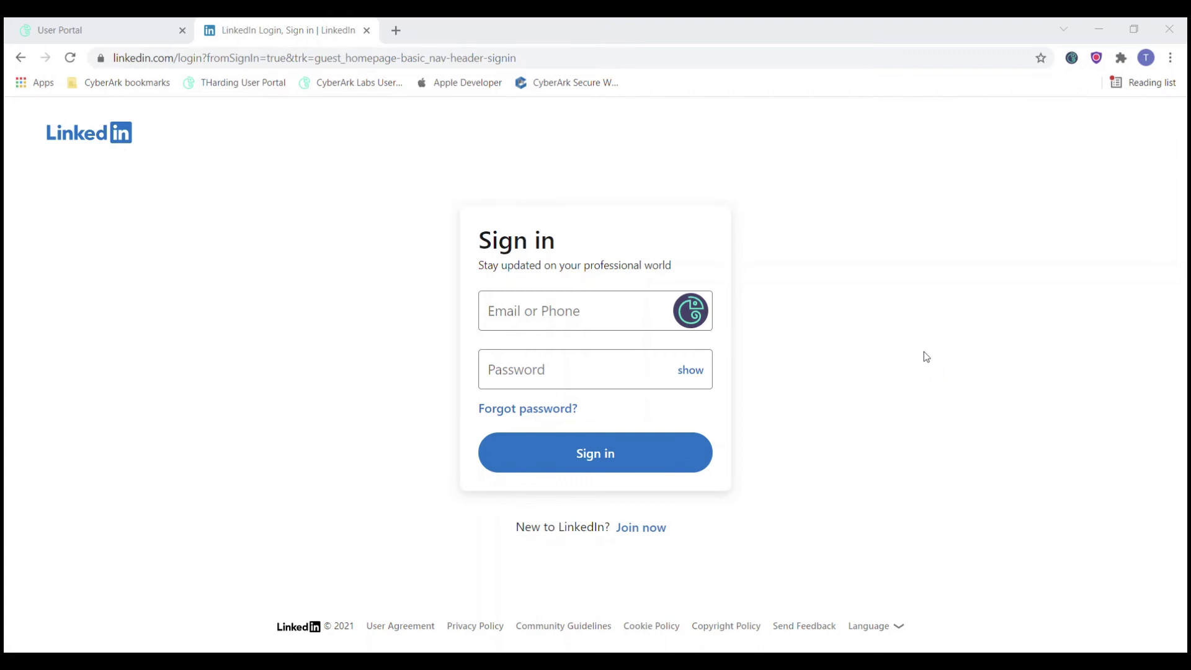
left_click(692, 323)
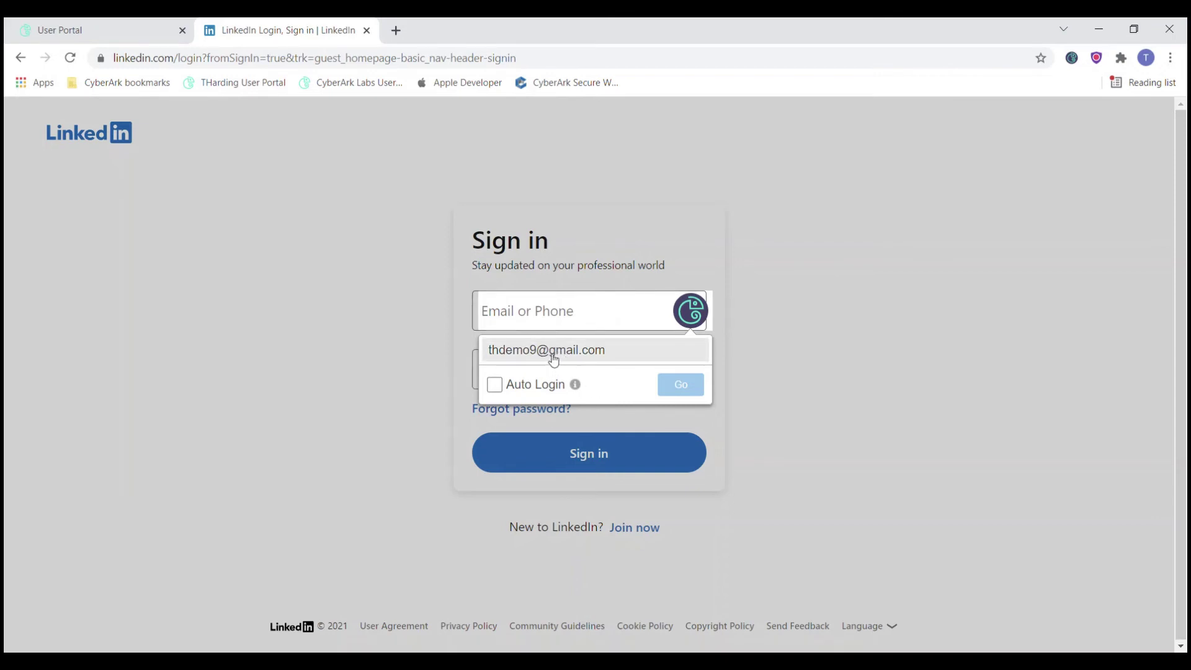
left_click(602, 355)
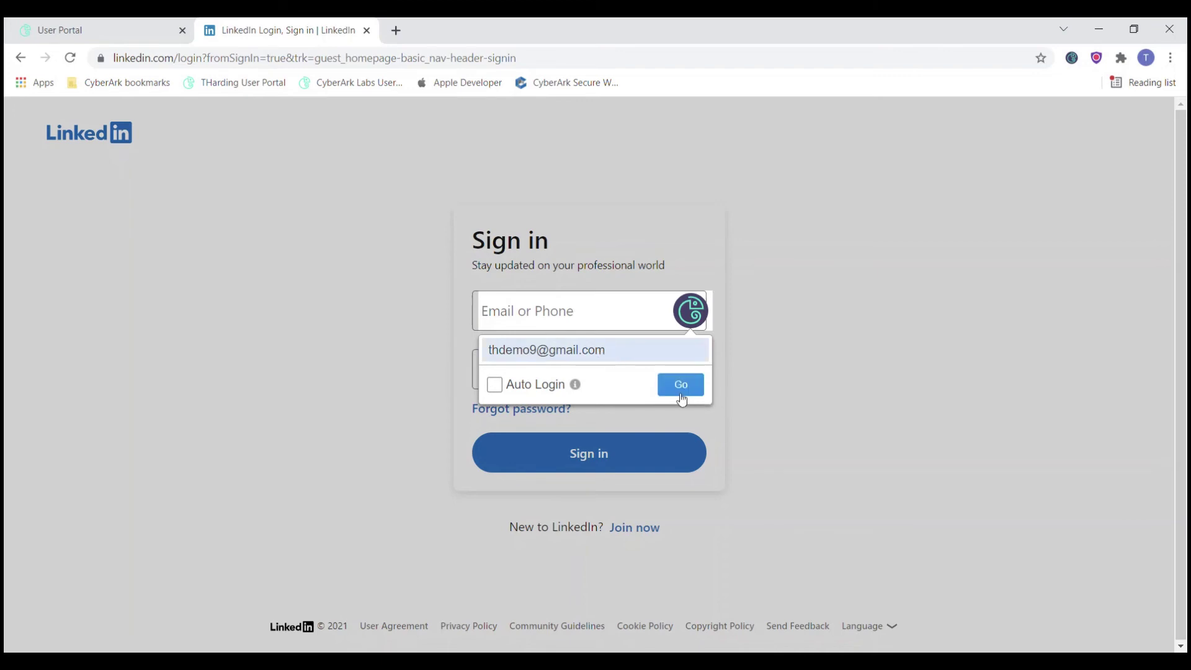
left_click(687, 393)
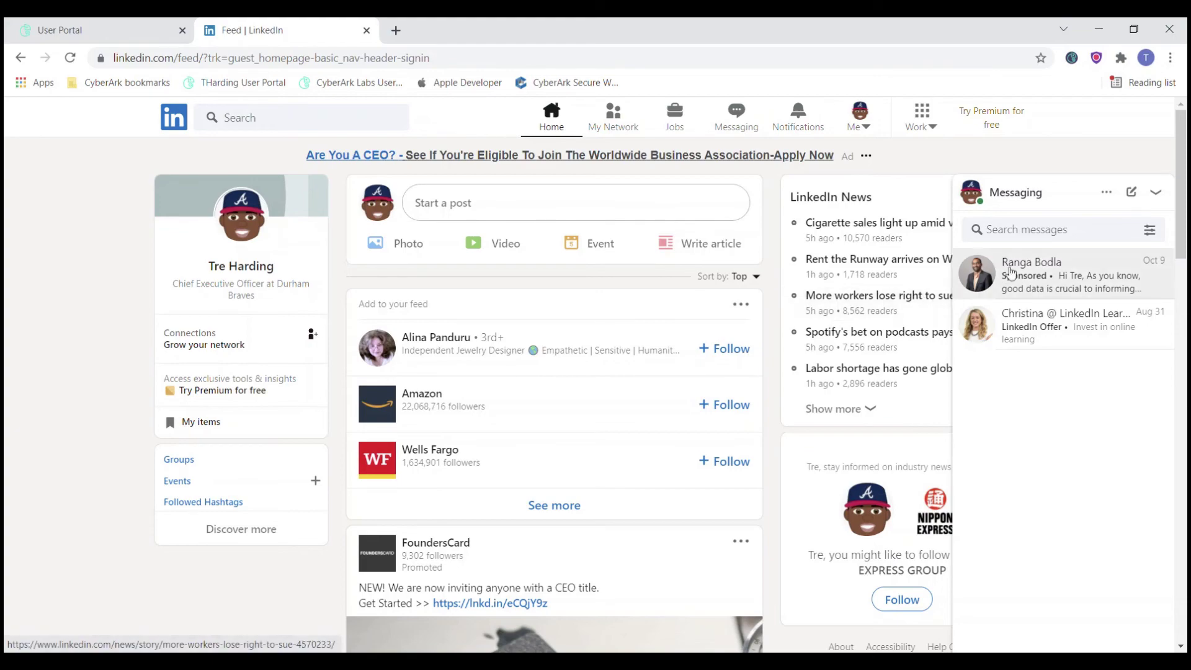
left_click(1076, 230)
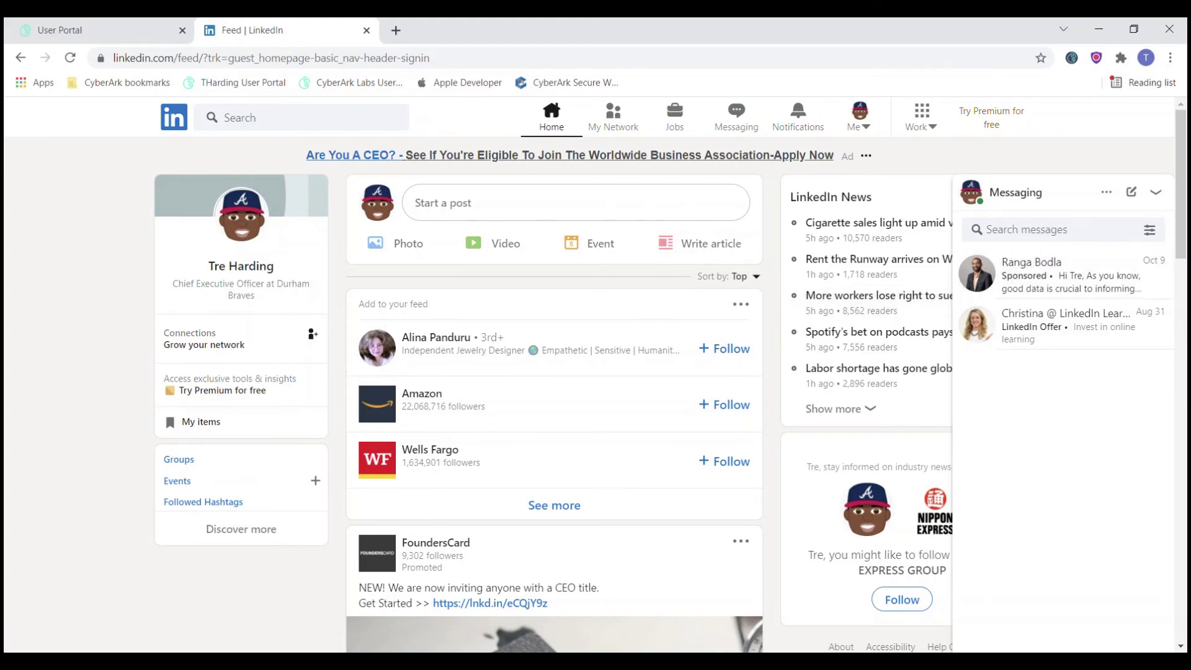
key("ctrl+w")
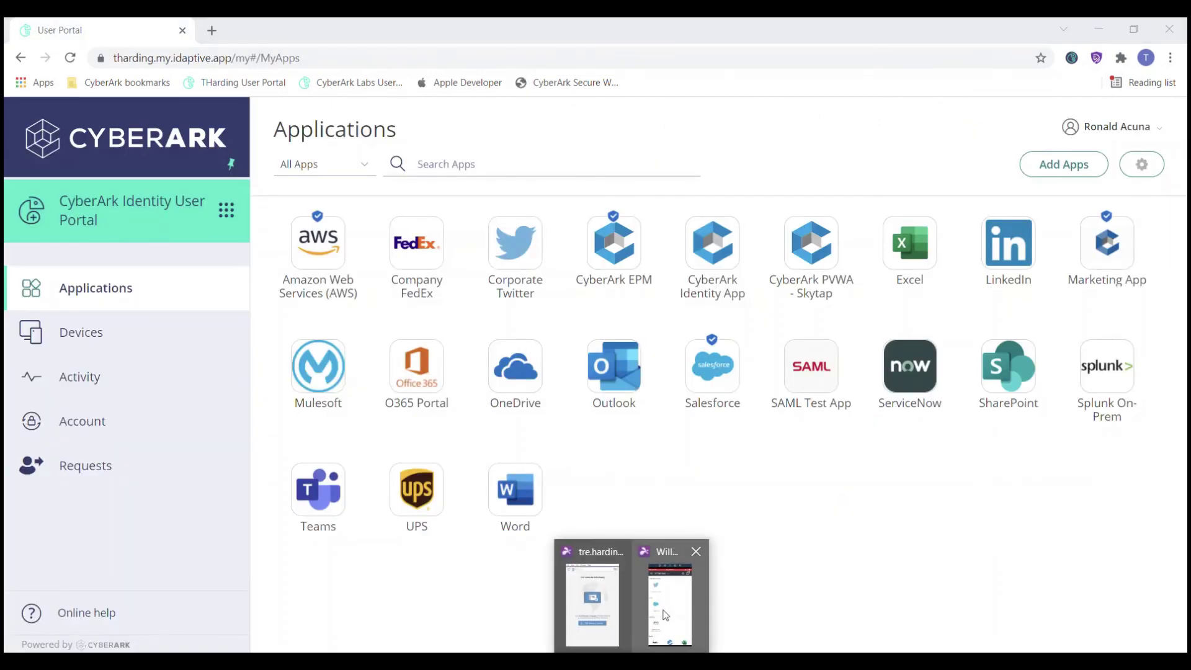
left_click(664, 614)
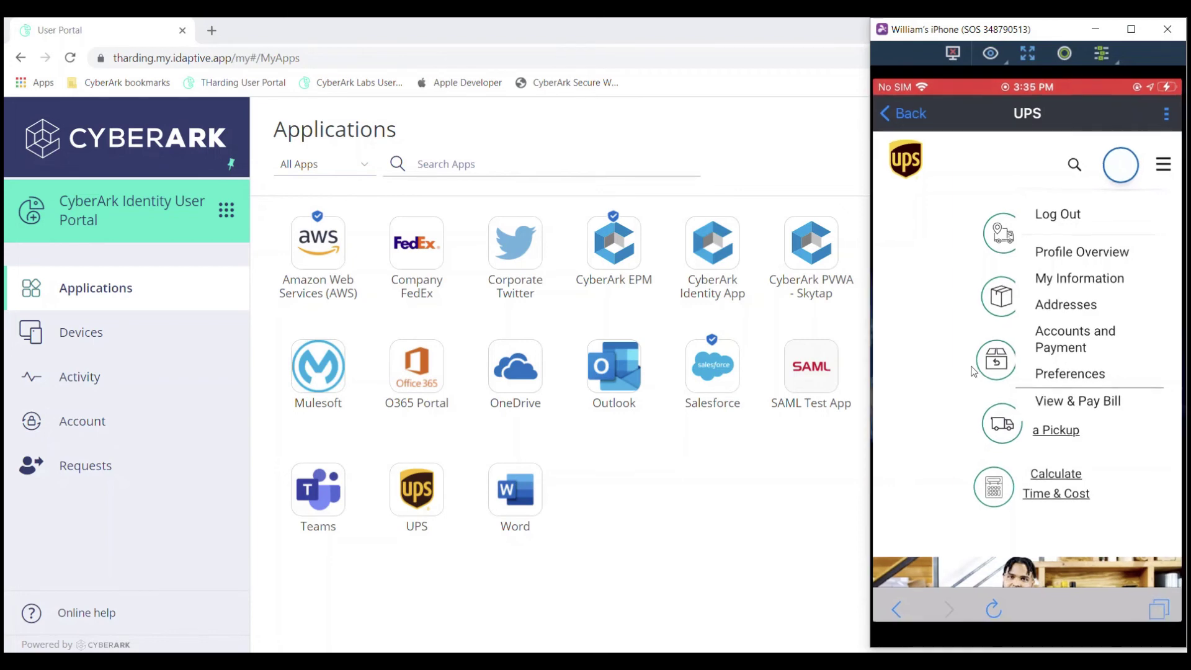
left_click(726, 32)
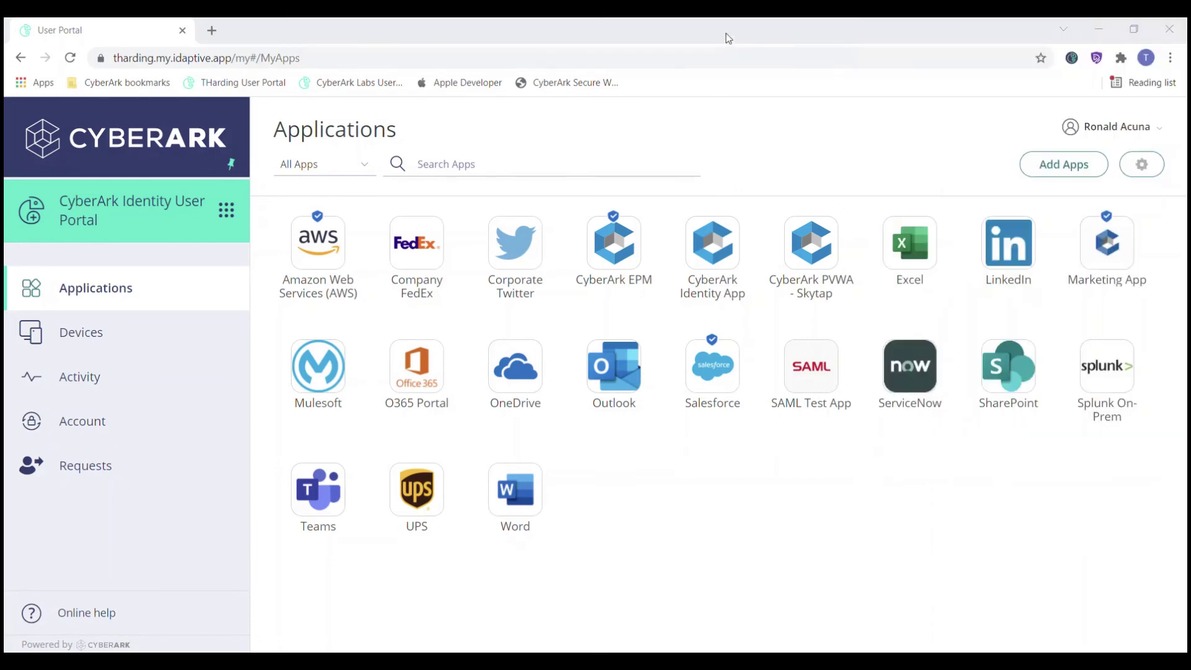
left_click(1073, 59)
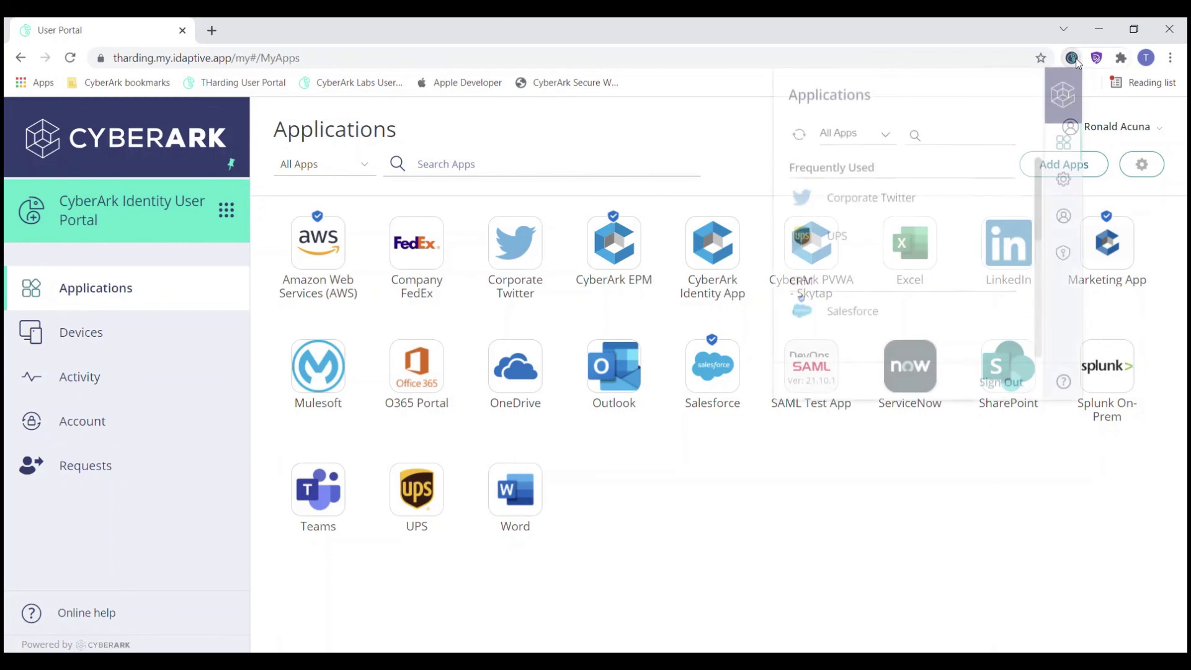
left_click(1063, 255)
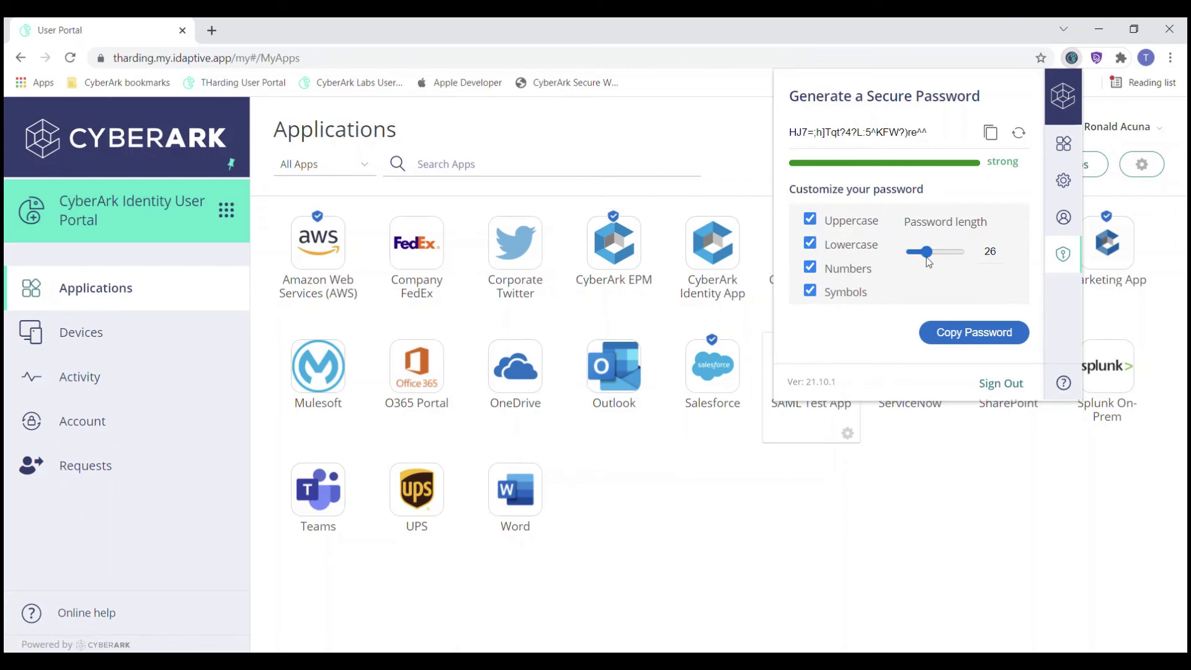
mouse_move(926, 258)
left_mouse_down()
mouse_move(948, 253)
mouse_move(926, 255)
left_mouse_up()
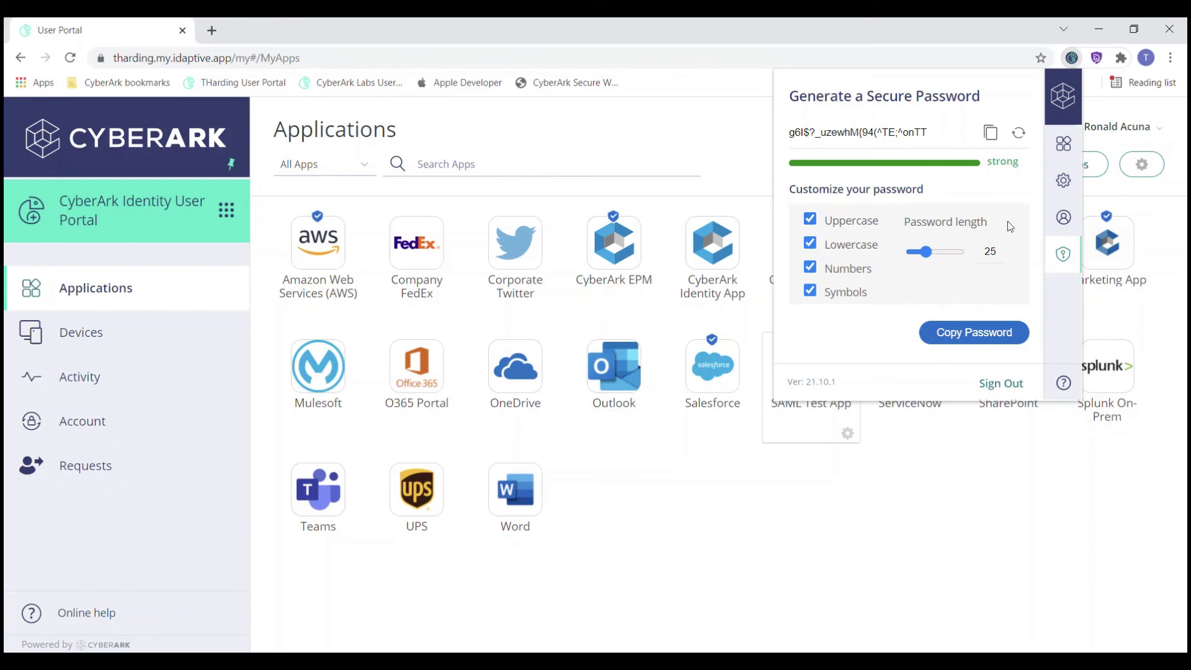
left_click(1072, 58)
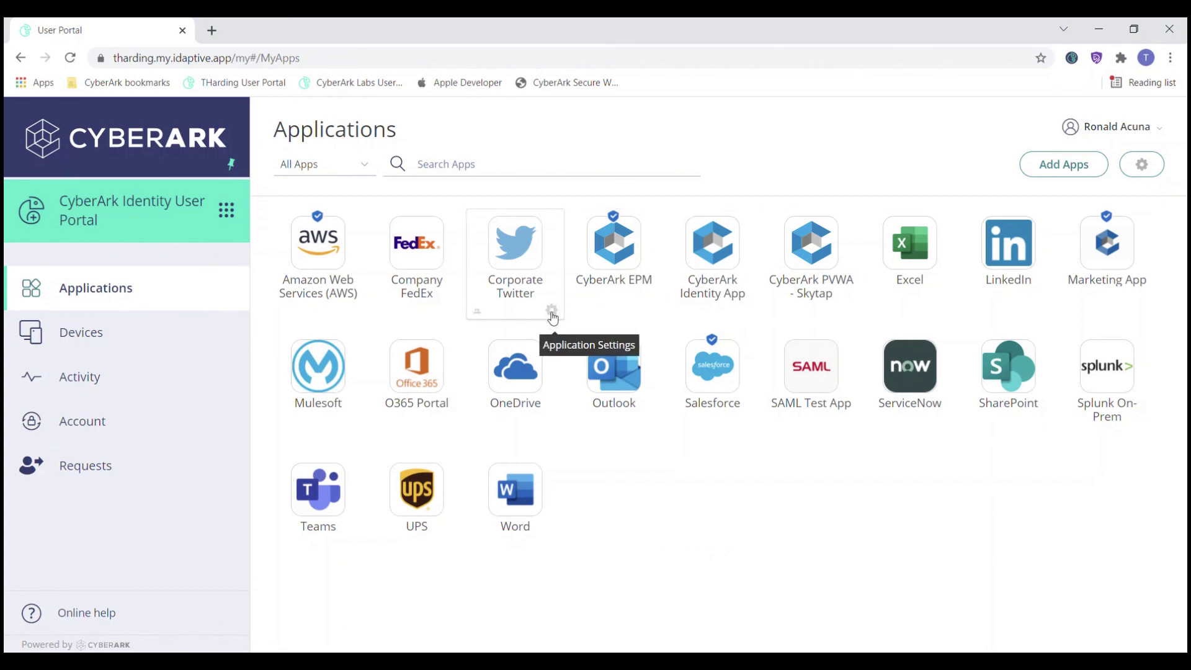
Check Corporate Twitter's settings, then open UPS settings with User Identity expanded
left_click(552, 312)
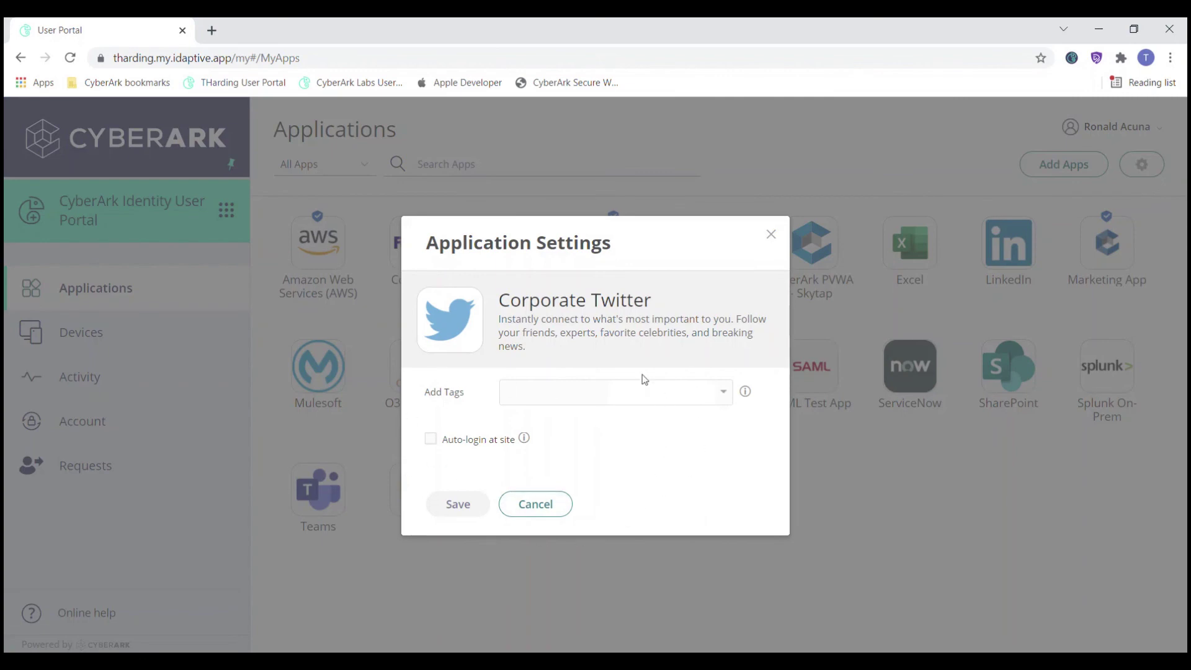
left_click(771, 236)
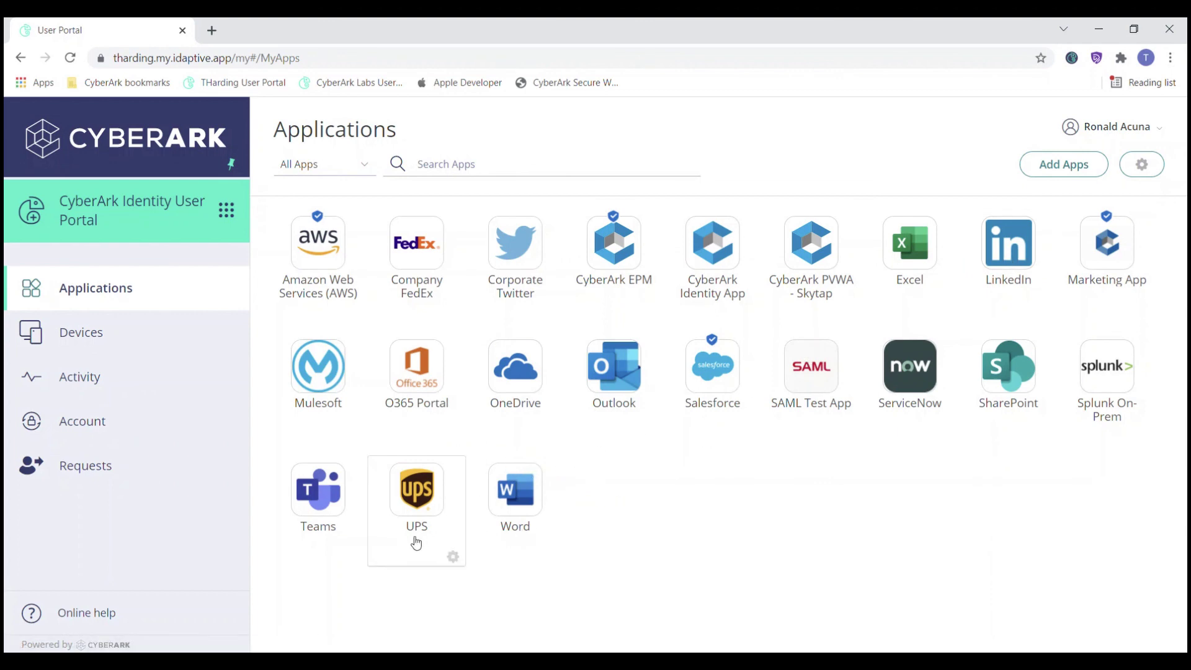
left_click(453, 558)
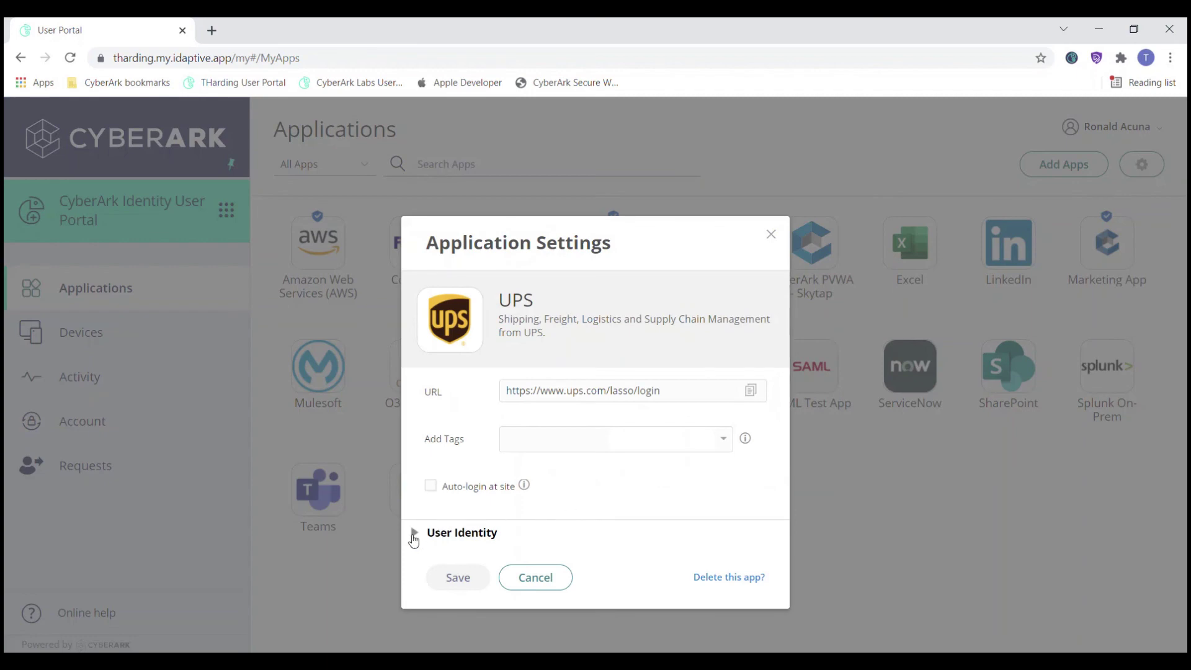
left_click(415, 535)
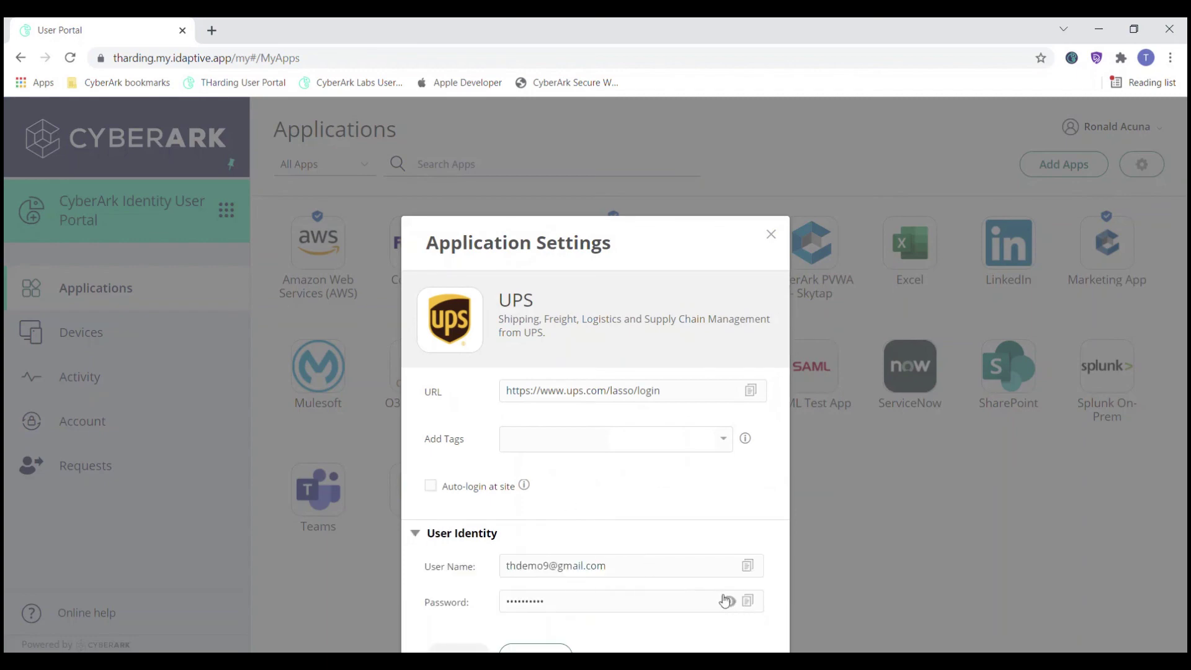